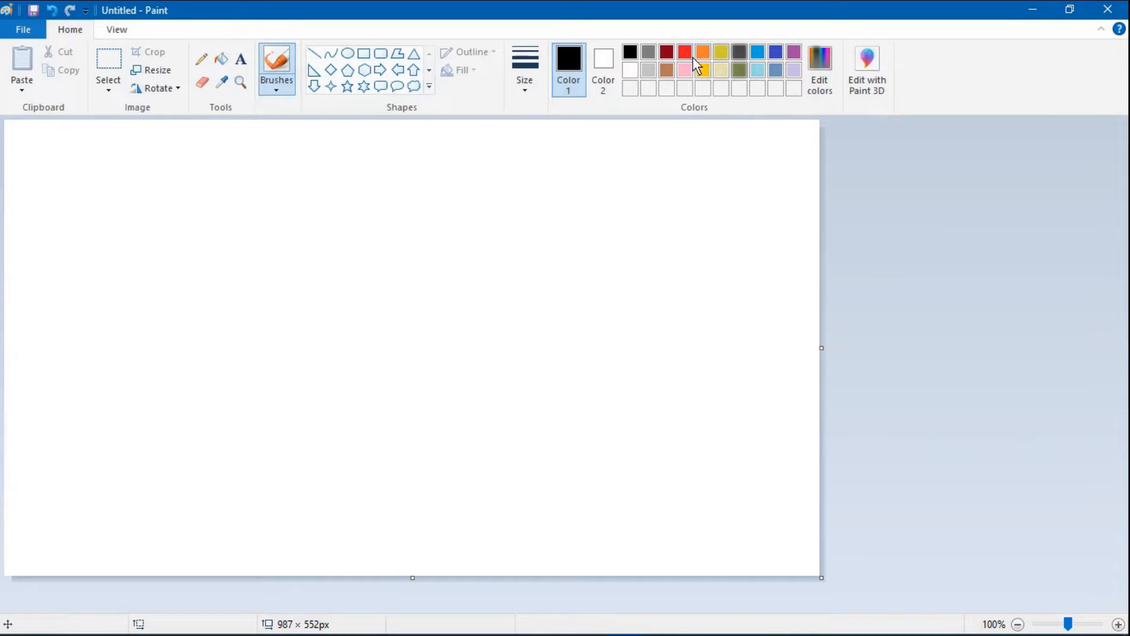
- Draw a red diagonal line about 1088 × 178 px from the canvas's left edge to the upper-right corner and fill the area above it red
click(684, 54)
click(316, 55)
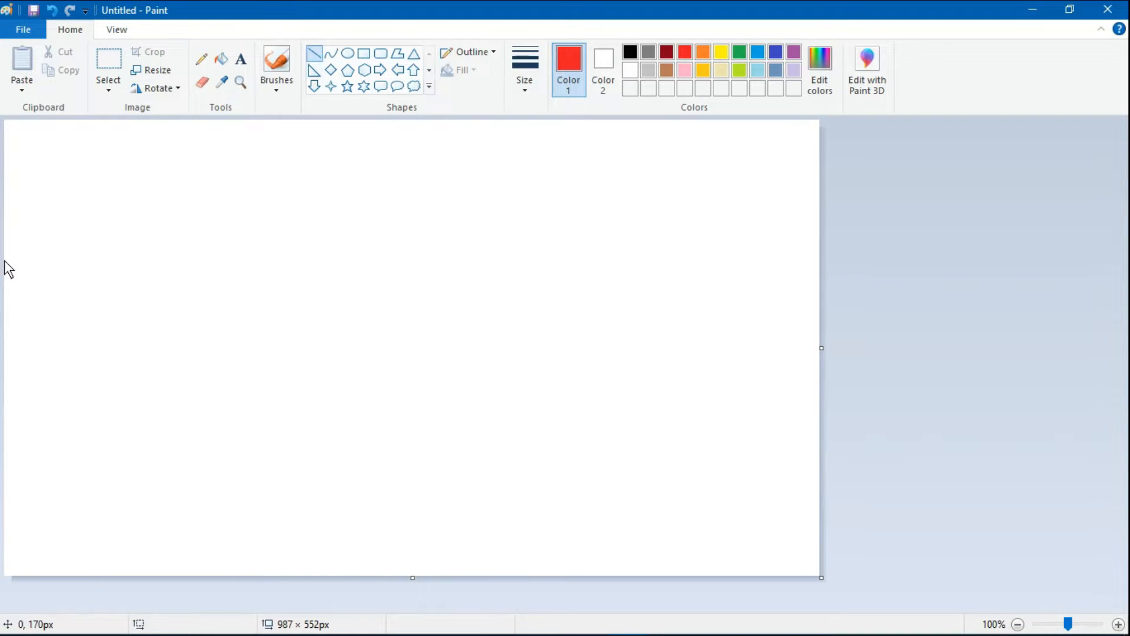
mouse_move(6, 261)
mouse_down()
mouse_move(457, 171)
mouse_move(906, 119)
mouse_move(899, 111)
mouse_up()
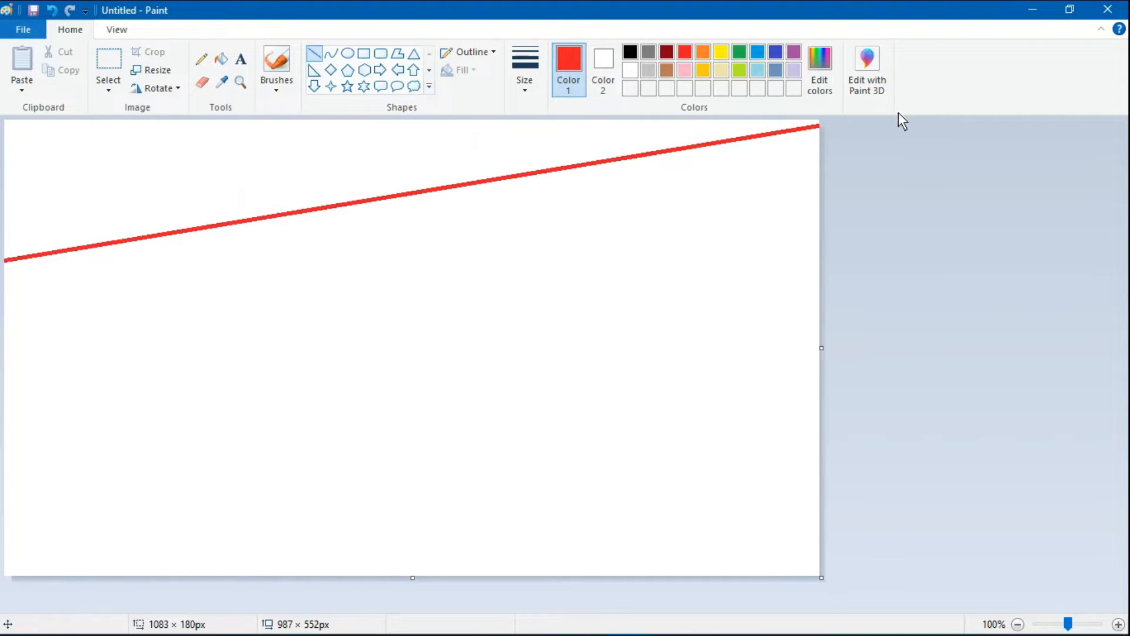
drag(6, 261, 1, 258)
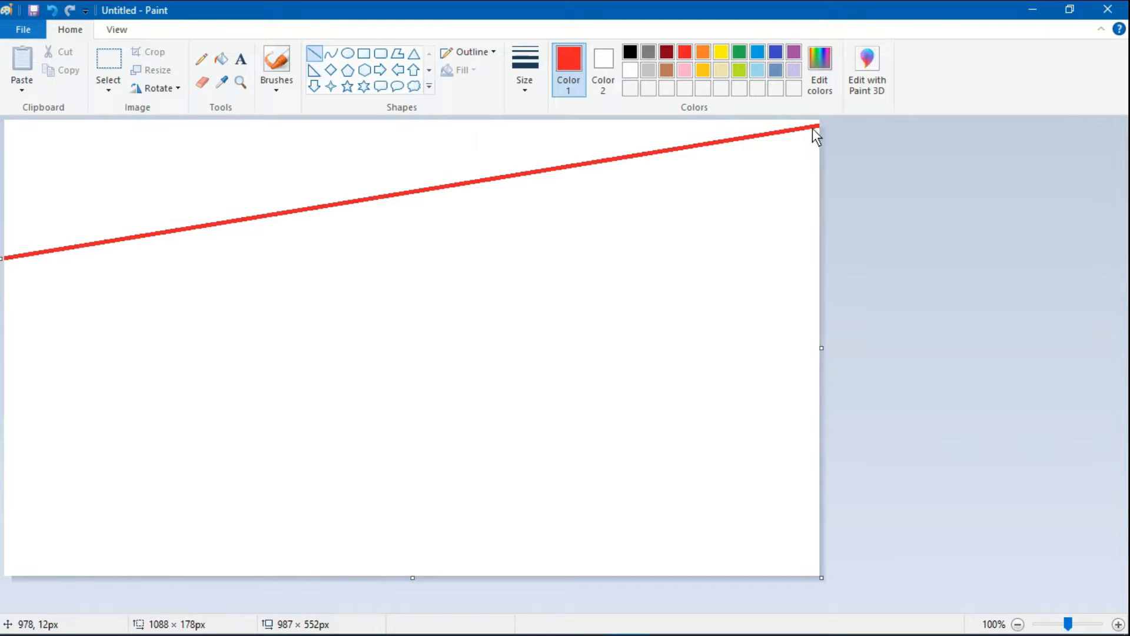
drag(817, 121, 816, 117)
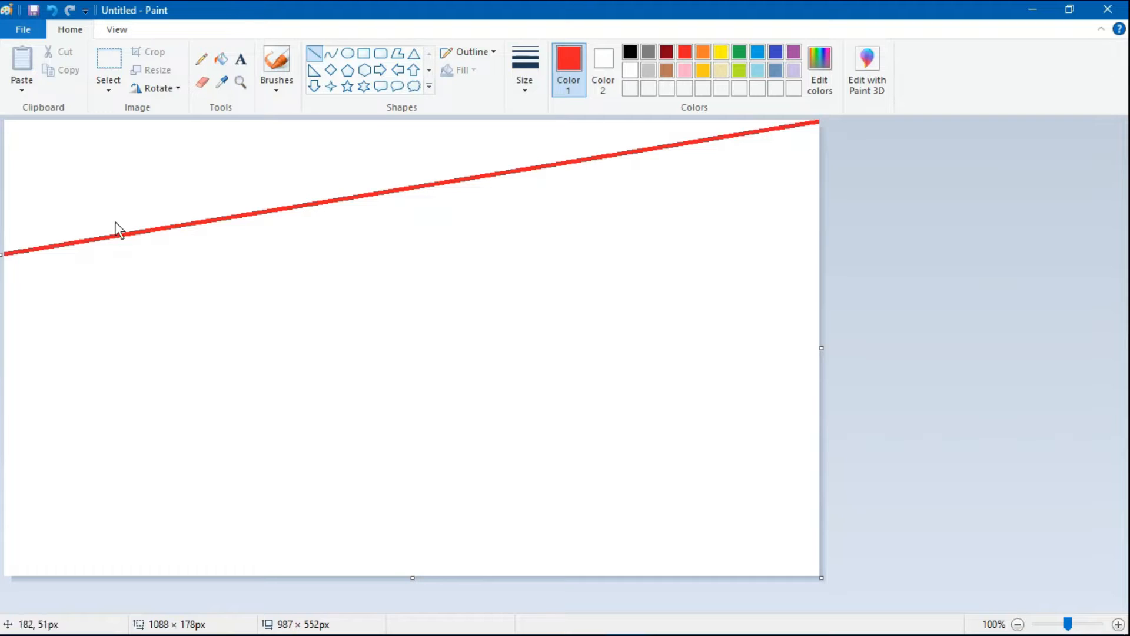
drag(8, 254, 2, 255)
click(222, 59)
click(212, 188)
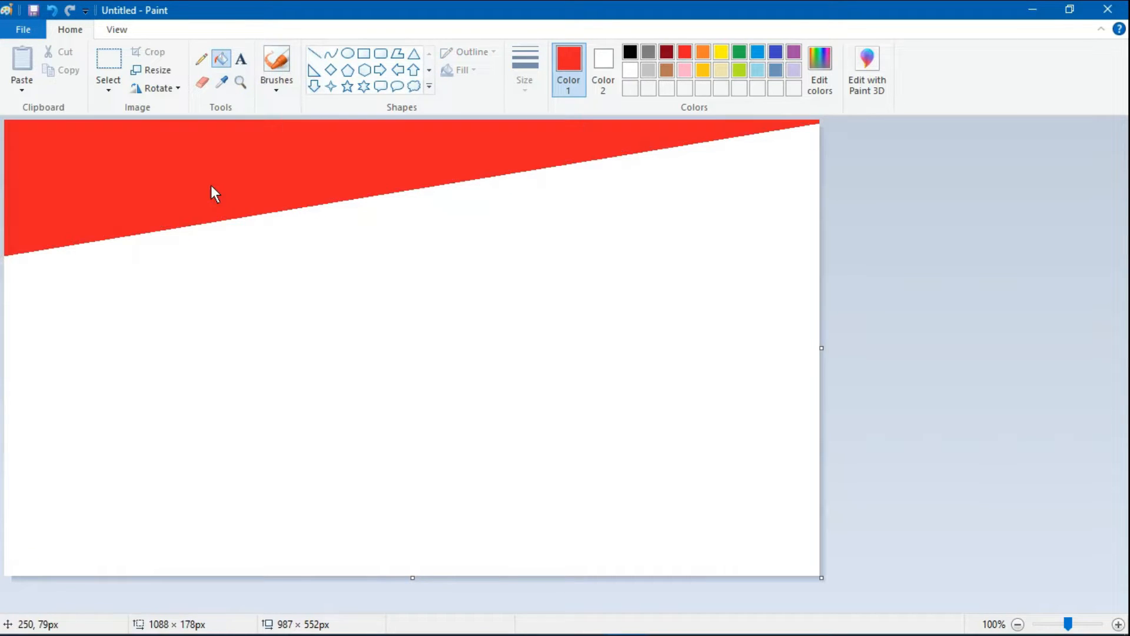
- Define a slightly more orange red as the drawing colour, RGB 245, 32, 20
click(314, 53)
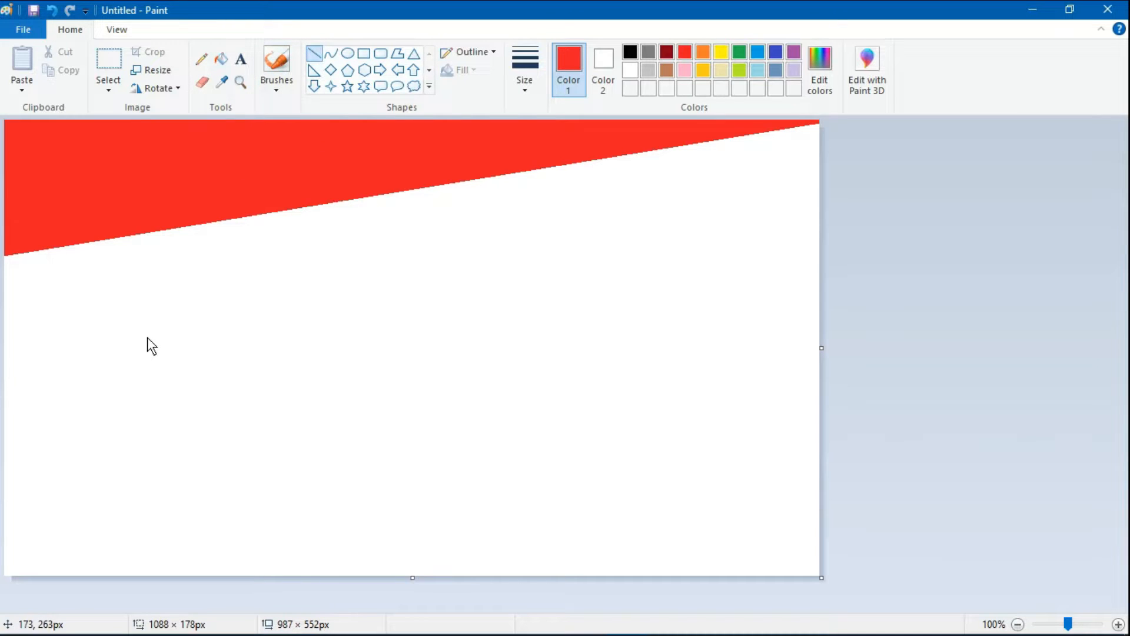
click(821, 64)
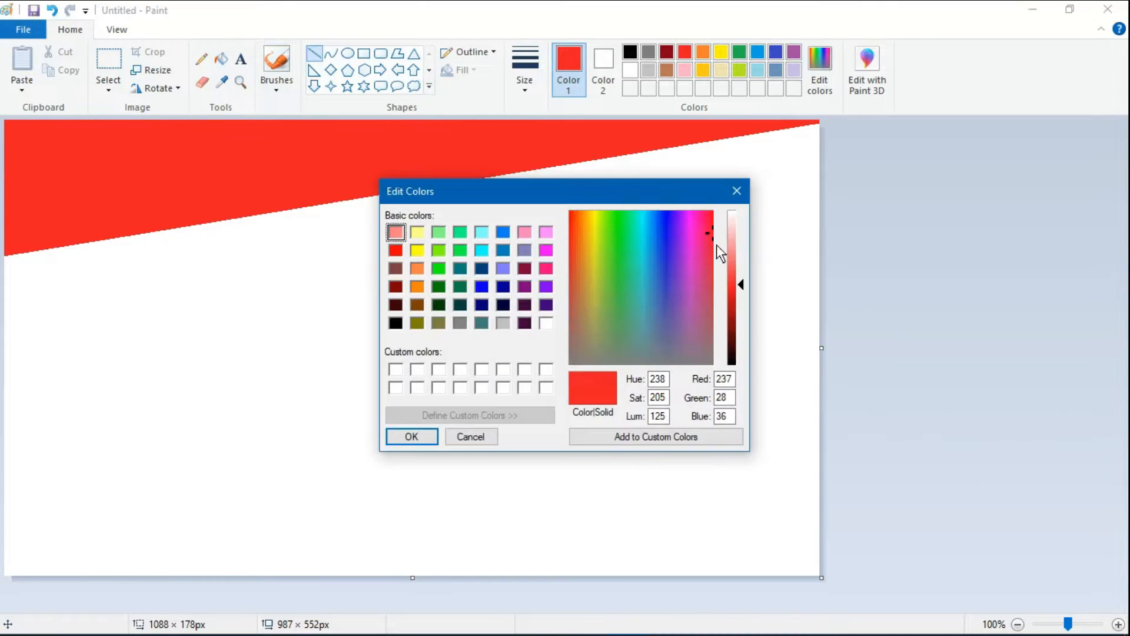
drag(575, 232, 571, 223)
click(423, 436)
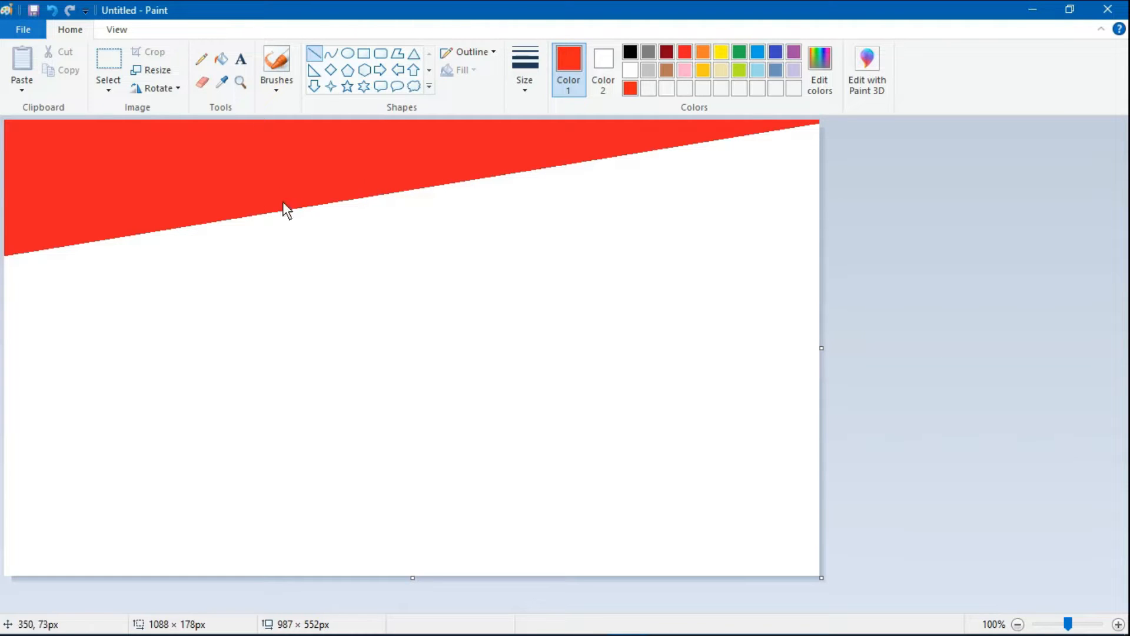
- Draw a diagonal line about 1020 × 197 px below the red area and fill the band between them with the new colour
mouse_move(13, 334)
mouse_down()
mouse_move(740, 194)
mouse_move(842, 154)
mouse_up()
mouse_move(13, 330)
mouse_down()
mouse_move(2, 347)
mouse_move(2, 318)
mouse_up()
click(222, 59)
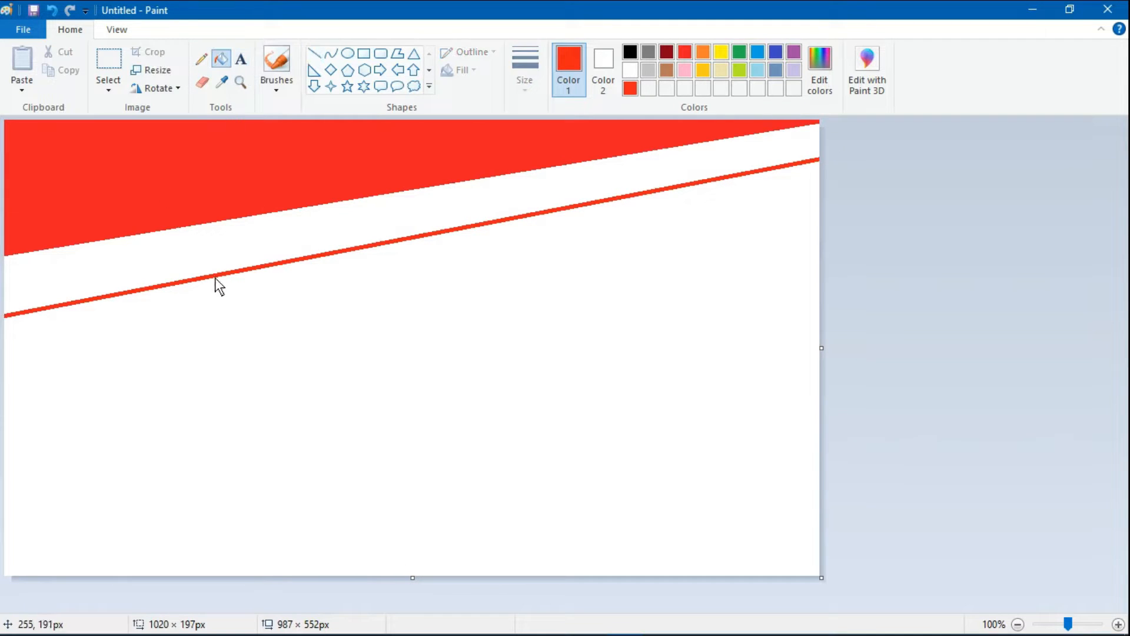
click(234, 264)
- Define a custom drawing colour one shade more orange than the second band
click(821, 66)
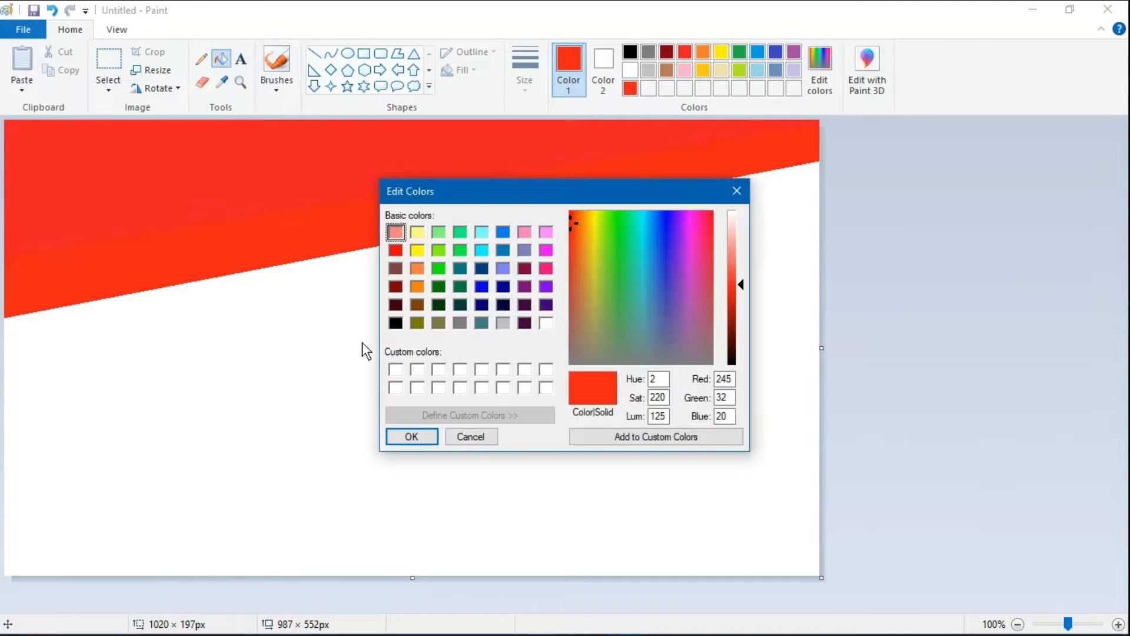
click(577, 229)
drag(574, 229, 572, 225)
click(412, 436)
- Draw a diagonal line about 1000 × 212 px below the second band and fill the third band with the current colour
click(314, 53)
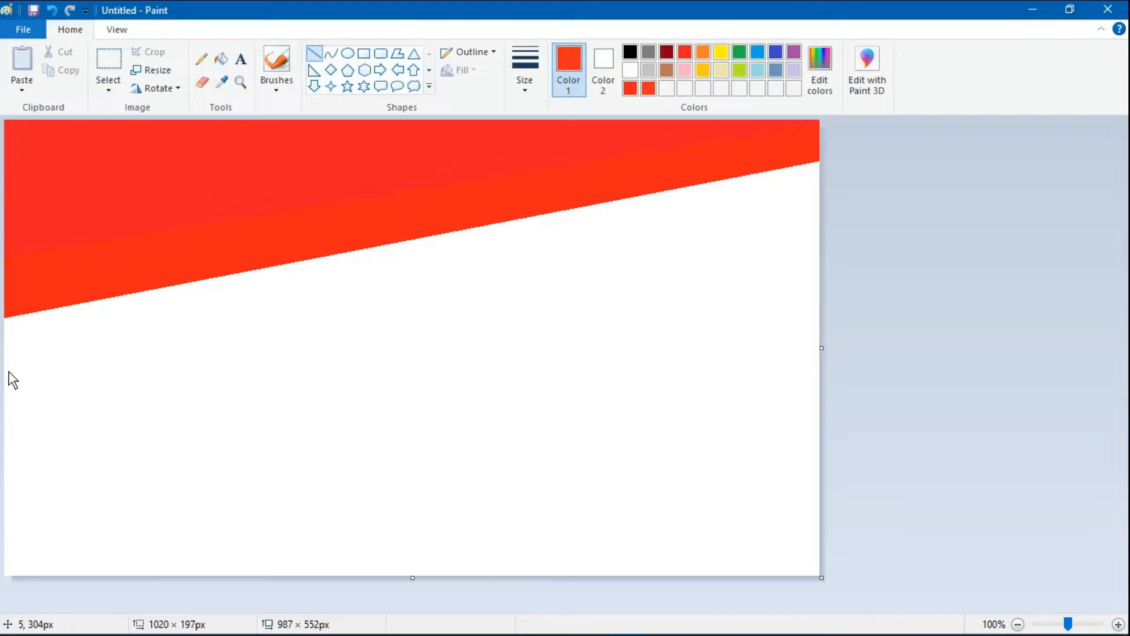
mouse_move(8, 371)
mouse_down()
mouse_move(585, 255)
mouse_move(804, 191)
mouse_move(821, 204)
mouse_move(2, 376)
mouse_up()
click(223, 59)
click(285, 280)
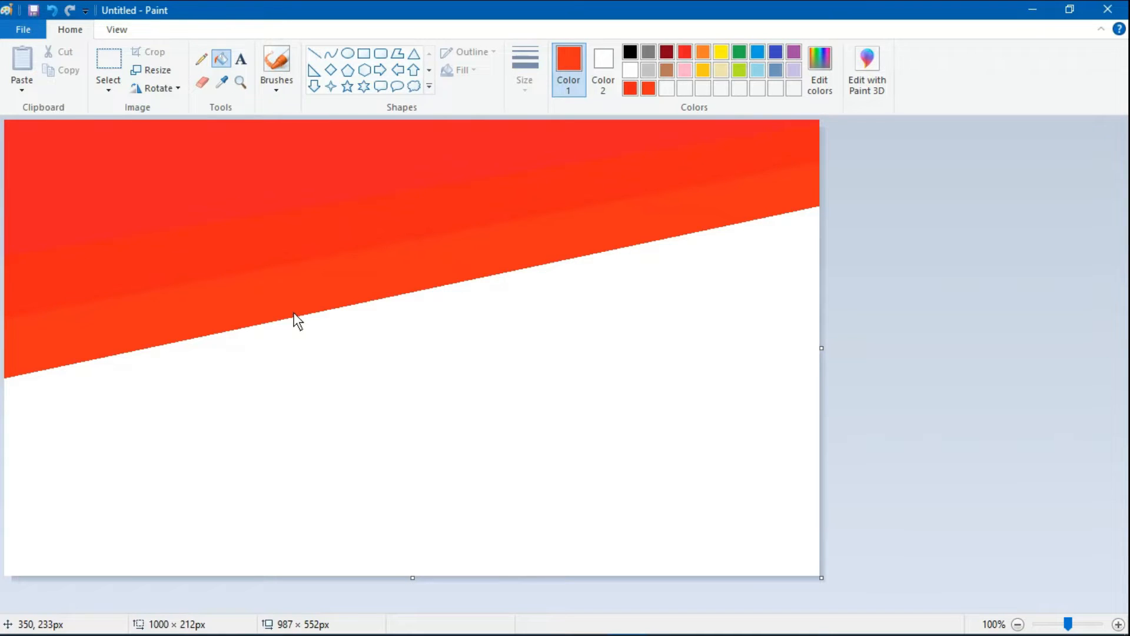
- Define the custom drawing colour RGB 241, 52, 24 for the fourth band
click(818, 69)
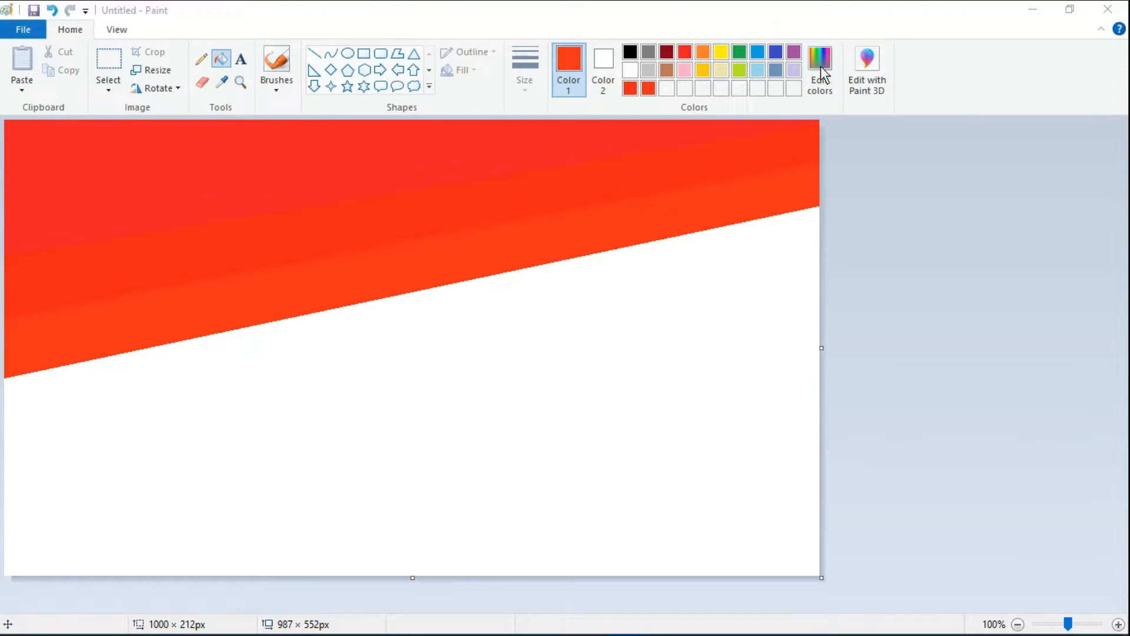
click(573, 229)
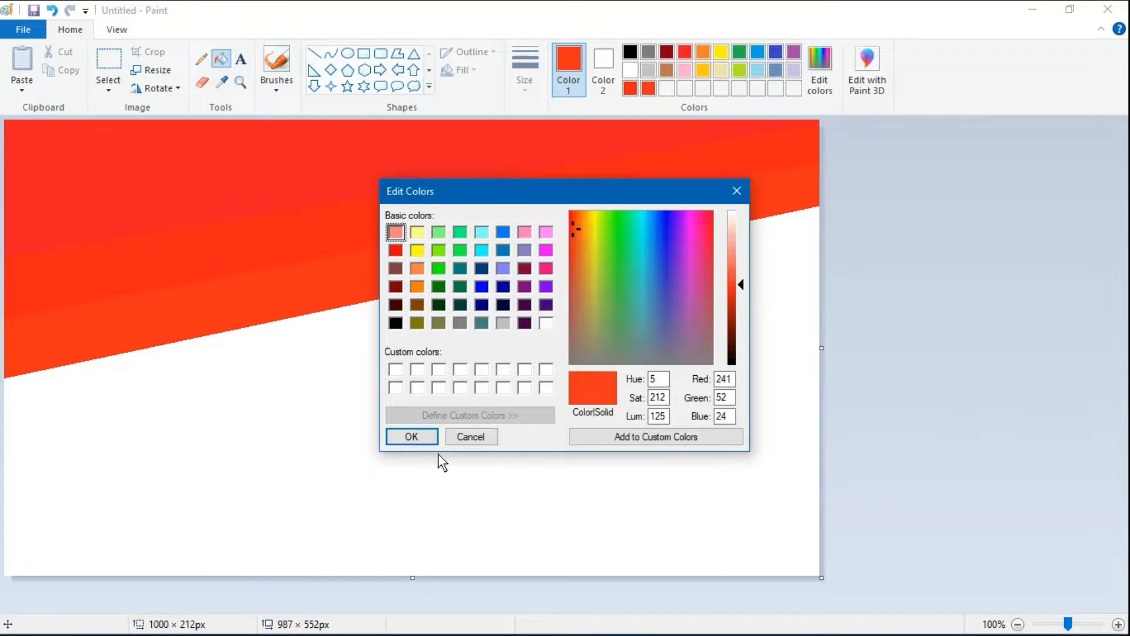
click(412, 436)
- Draw a diagonal line about 1007 × 256 px below the third band and fill the fourth band with the current colour
click(315, 54)
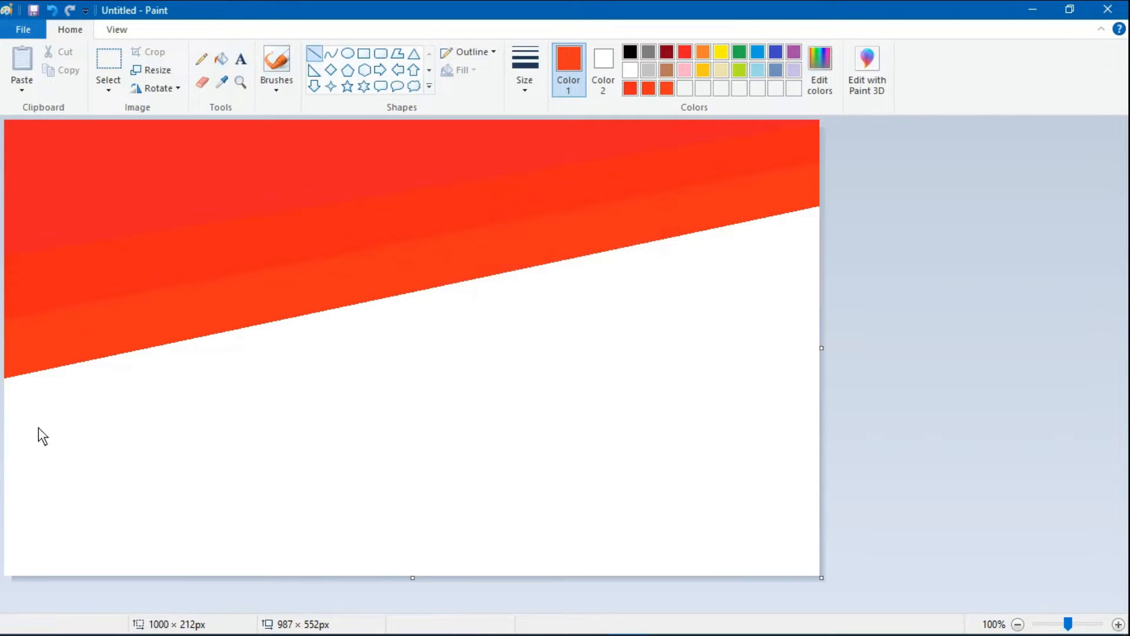
mouse_move(8, 450)
mouse_down()
mouse_move(359, 400)
mouse_move(829, 257)
mouse_up()
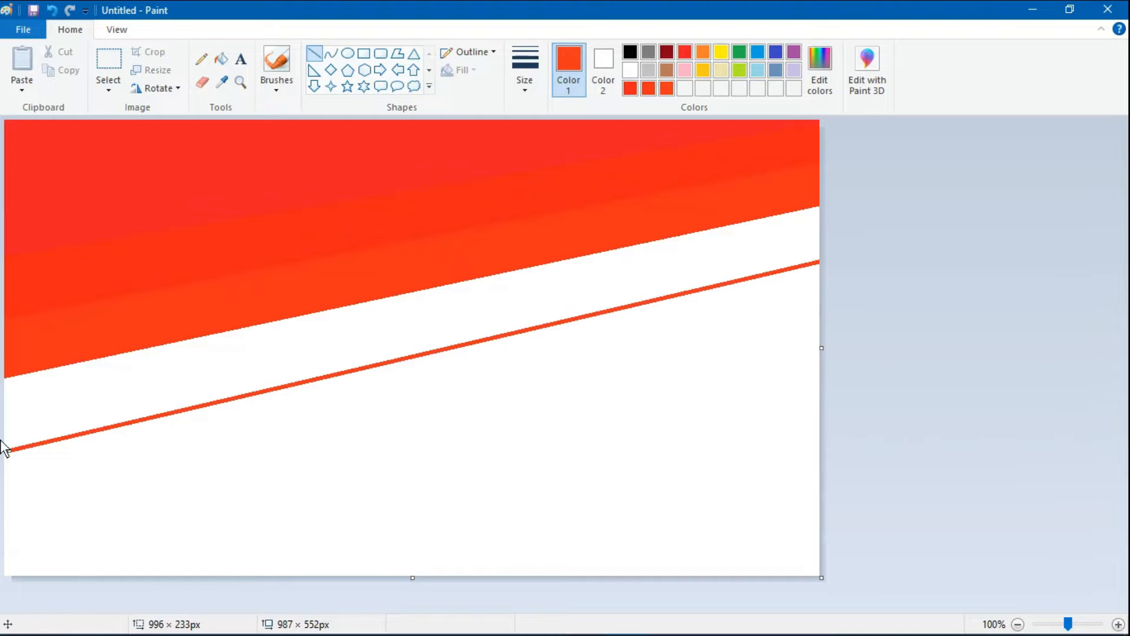
drag(8, 450, 1, 475)
click(221, 59)
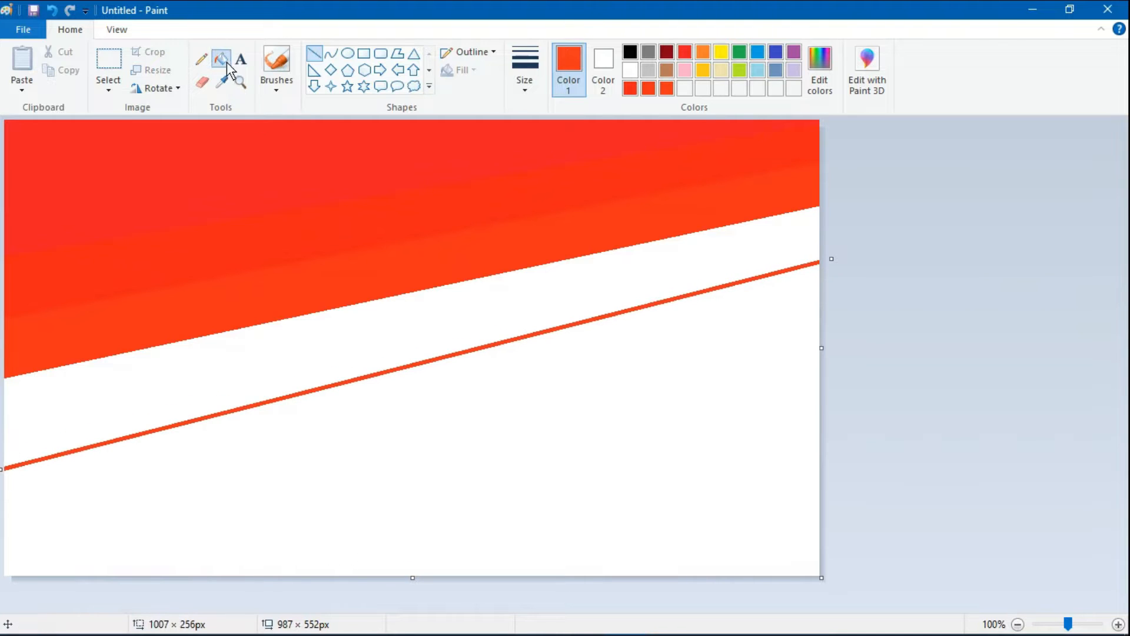
click(281, 342)
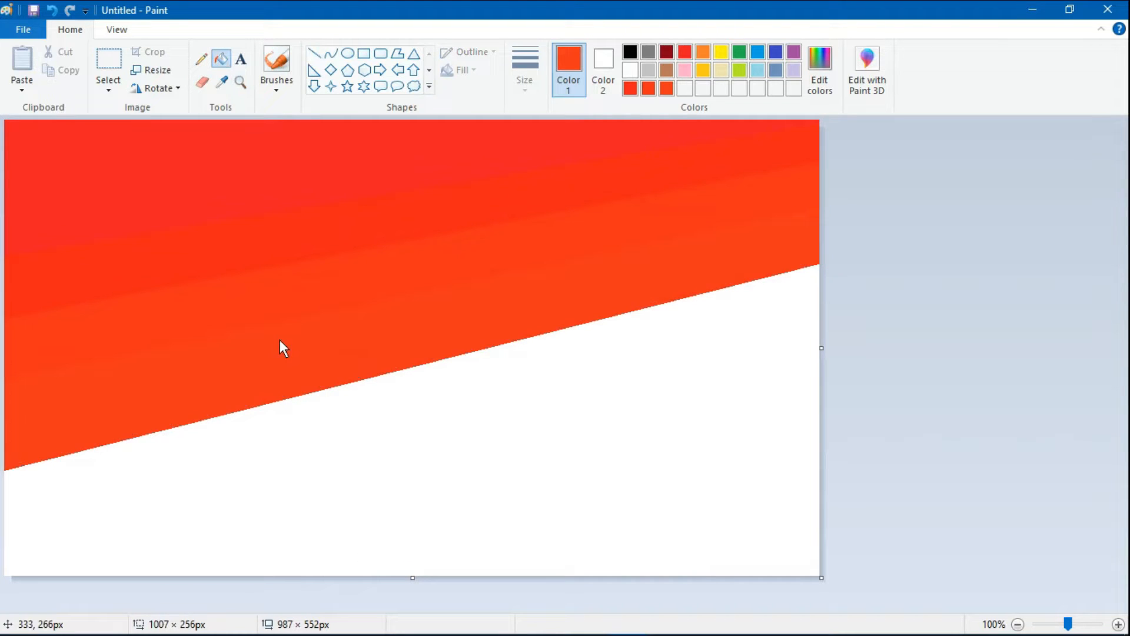
- Define a lighter red-orange drawing colour, RGB 234, 72, 32, for the fifth band
click(314, 53)
click(821, 70)
click(573, 230)
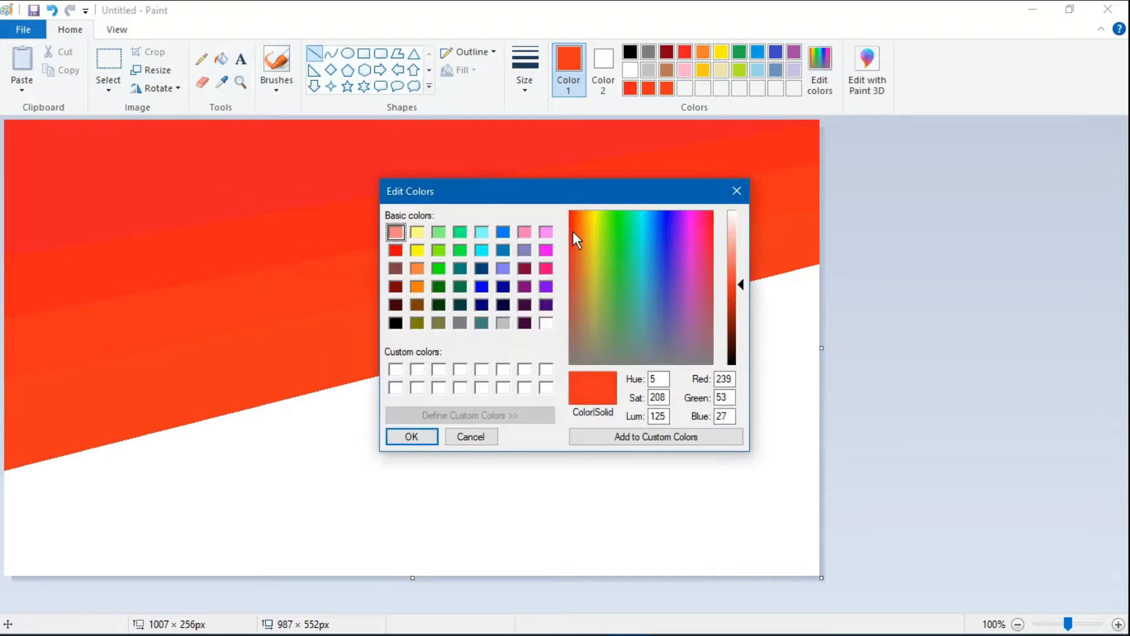
drag(574, 225, 574, 236)
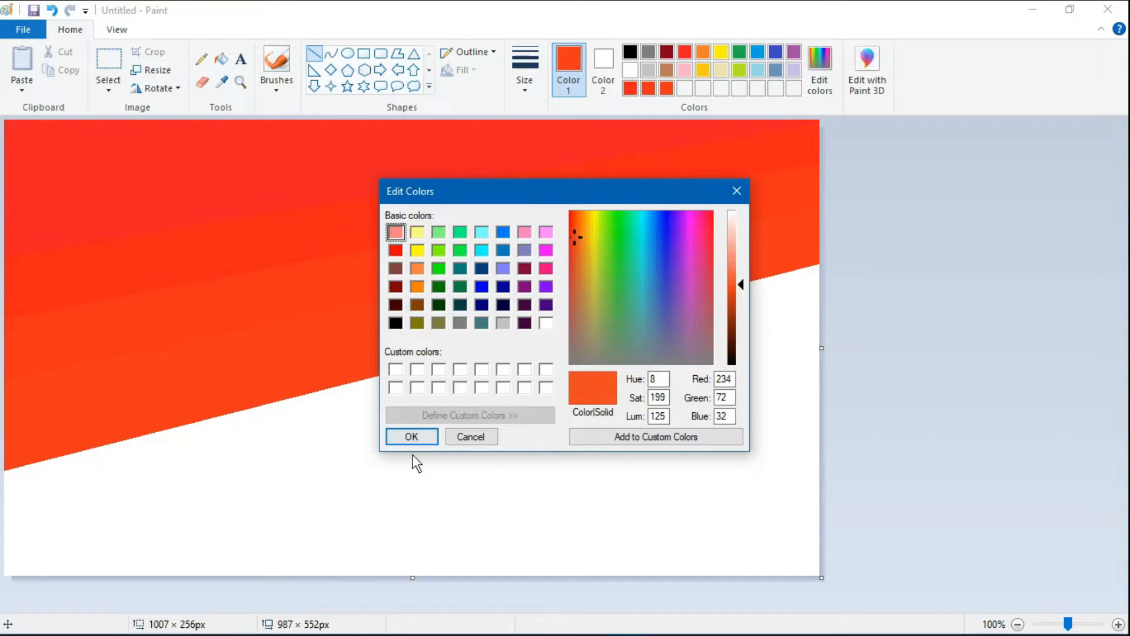
click(411, 437)
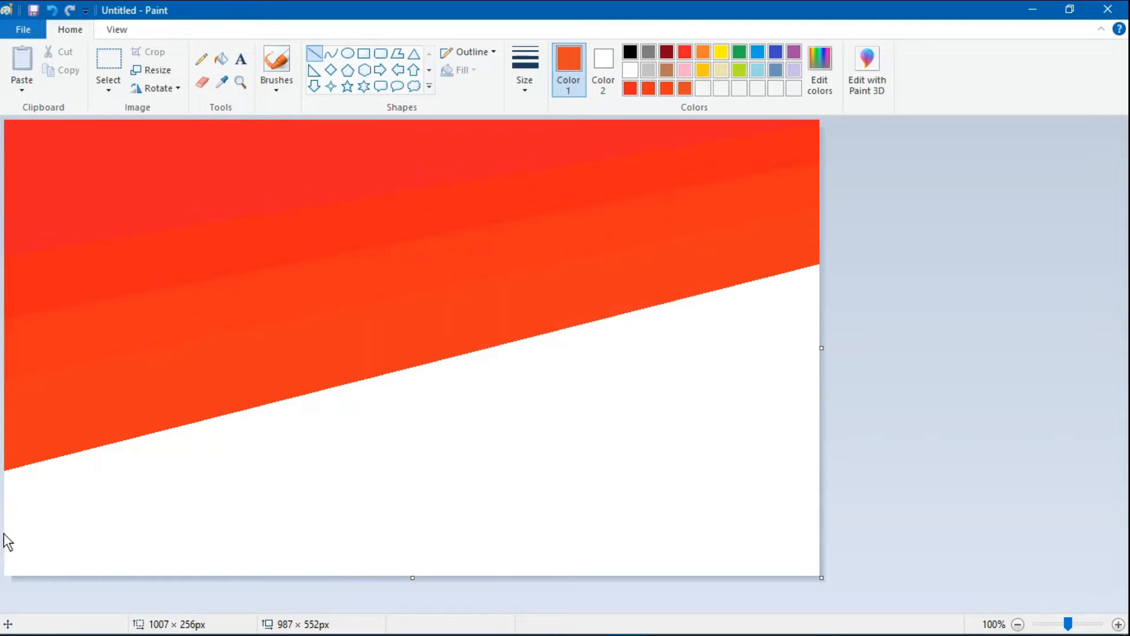
- Draw a diagonal line about 998 × 267 px below the fourth band and fill the fifth band with the red-orange
mouse_move(5, 535)
mouse_down()
mouse_move(85, 531)
mouse_move(823, 335)
mouse_up()
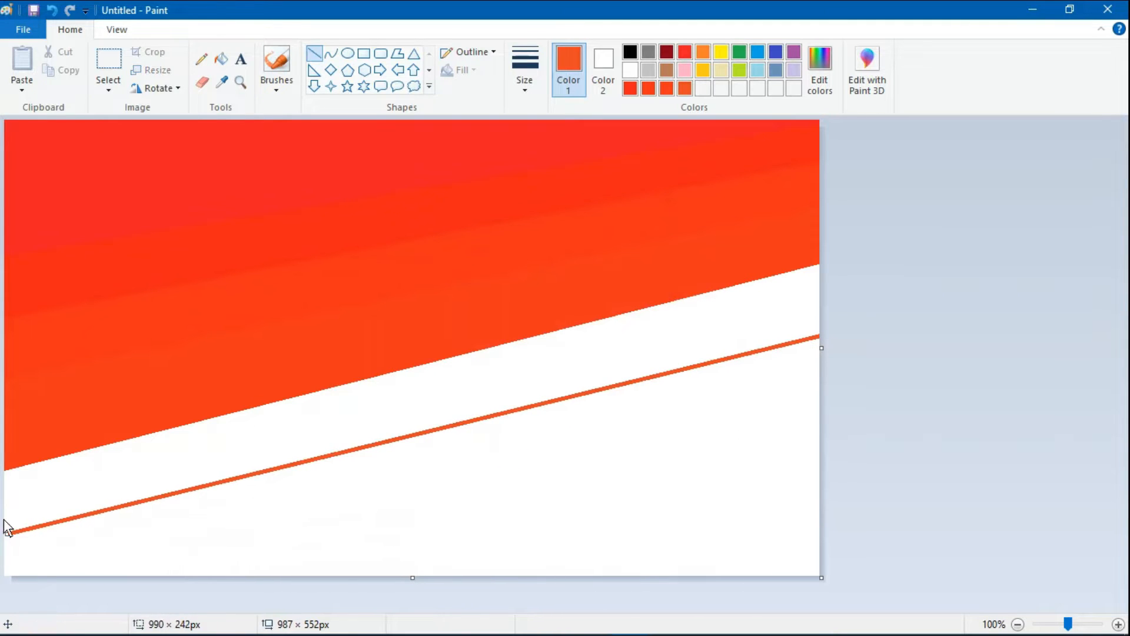
drag(5, 535, 2, 555)
click(221, 59)
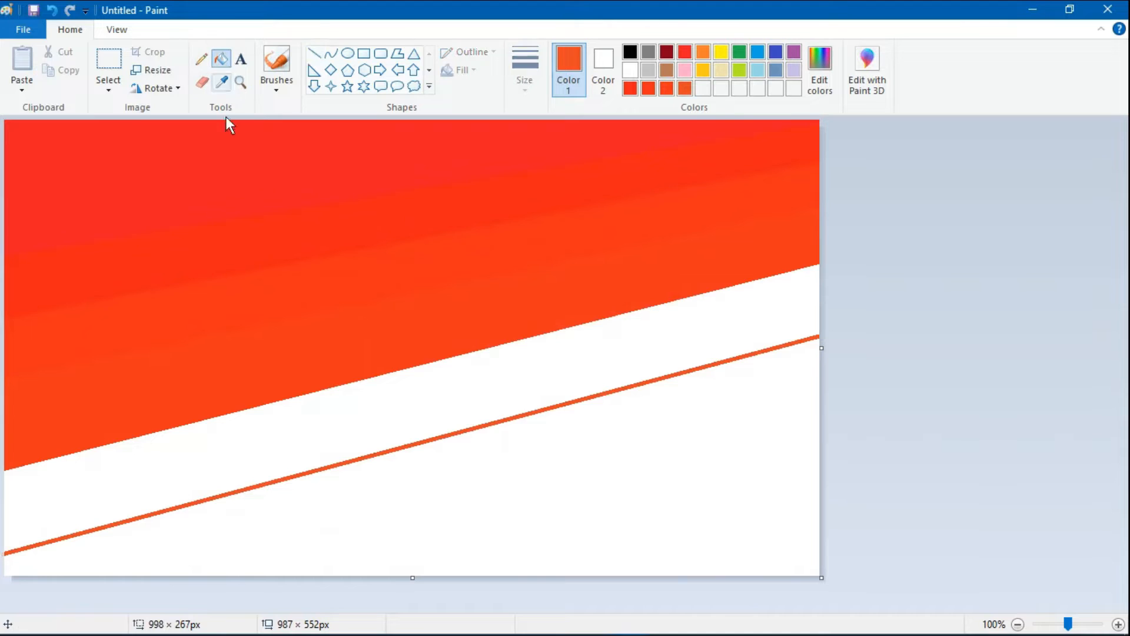
click(278, 447)
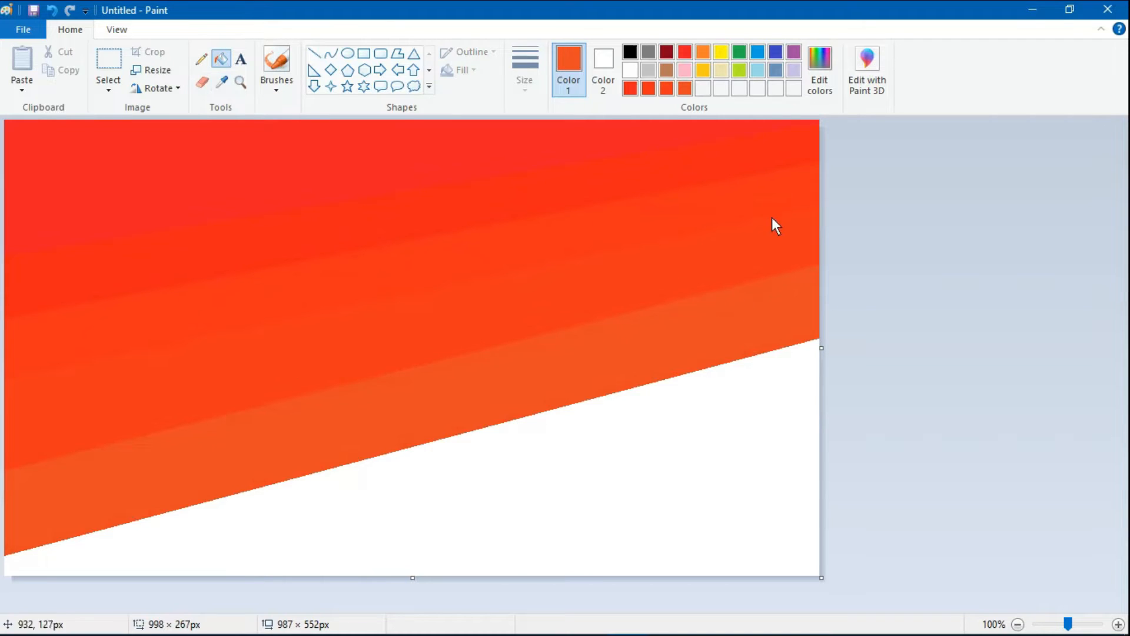
- Define an orange custom drawing colour, RGB 236, 117, 30
click(820, 71)
click(581, 236)
click(580, 234)
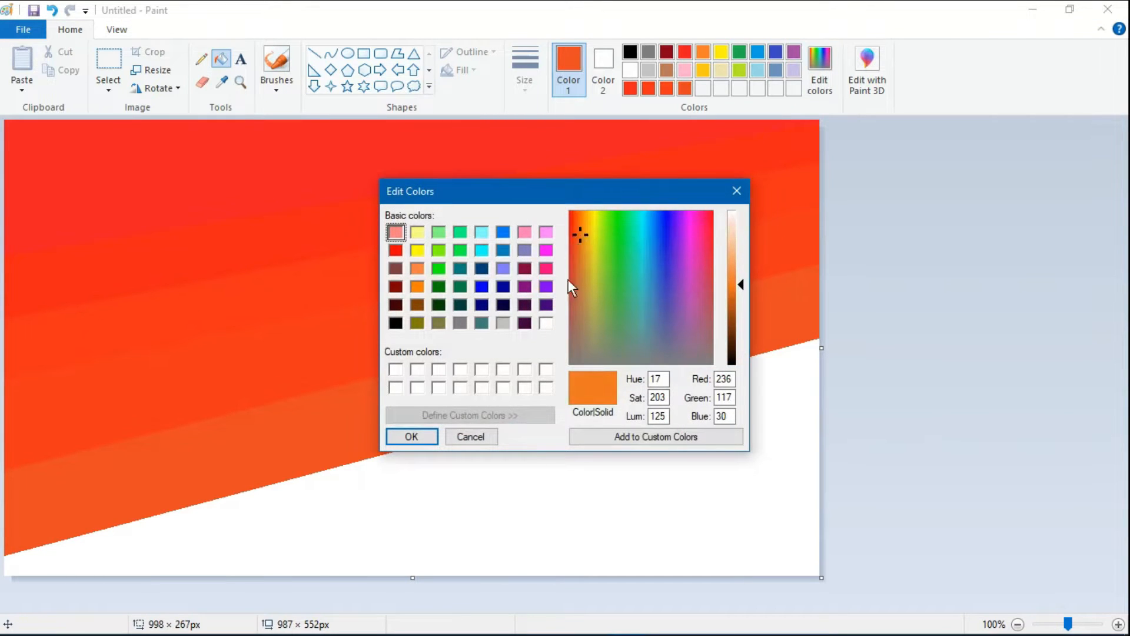
click(434, 435)
- Define a deeper orange drawing colour, RGB 237, 81, 29, for the sixth band
click(313, 54)
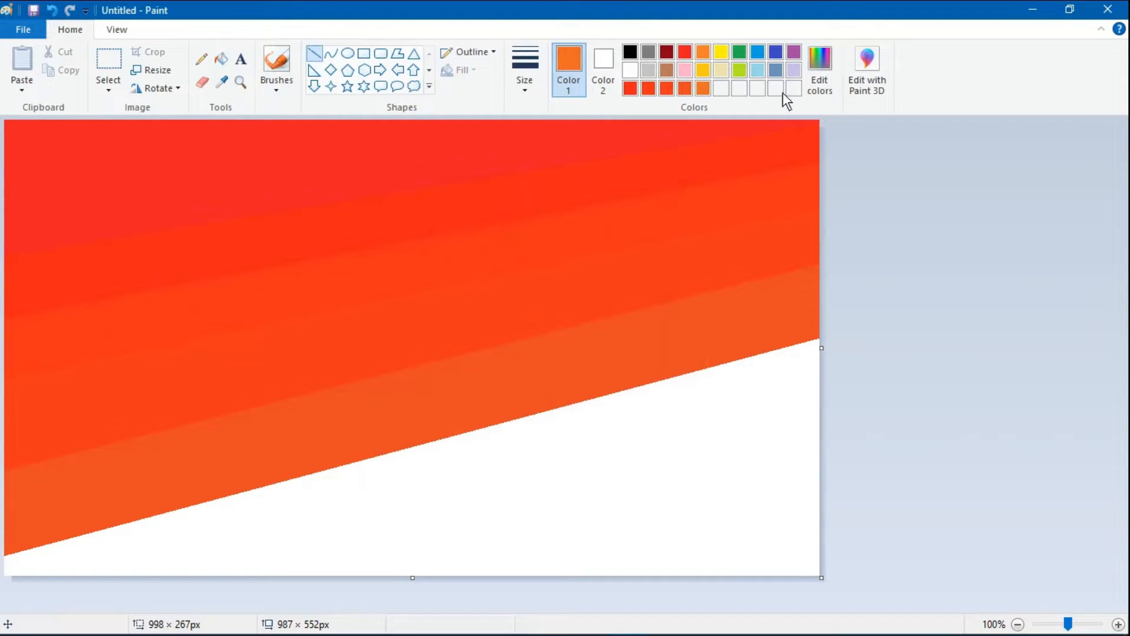
click(813, 62)
drag(575, 237, 574, 231)
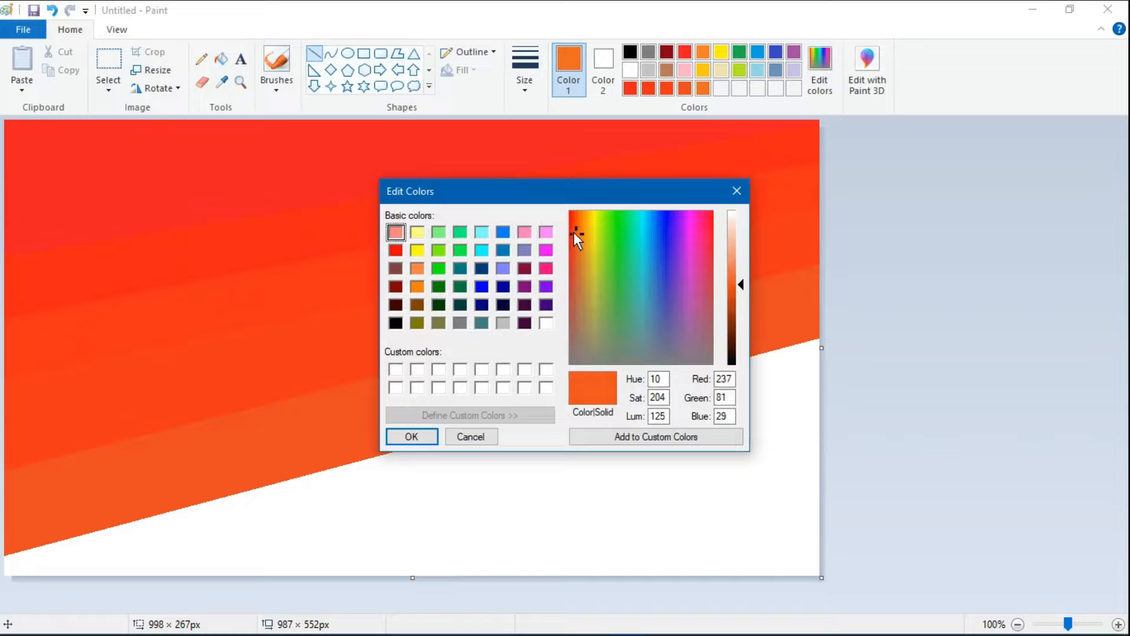
click(432, 441)
- Draw a diagonal line about 813 × 233 px from the canvas's lower edge to its right edge and fill the sixth band above it
drag(174, 572, 832, 389)
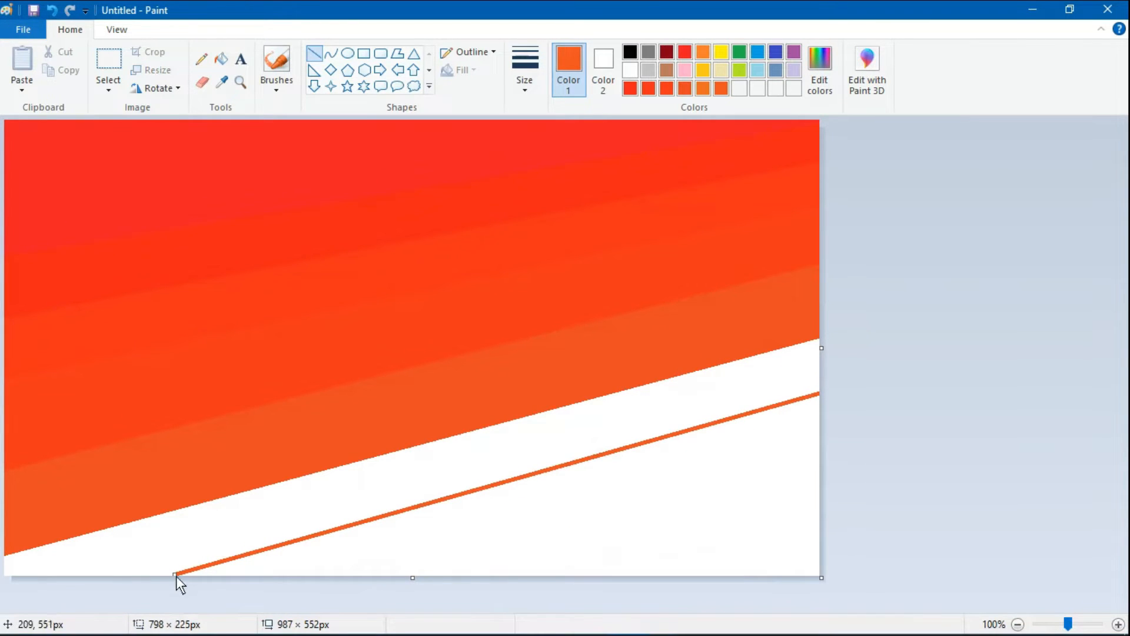
drag(175, 576, 165, 578)
click(221, 59)
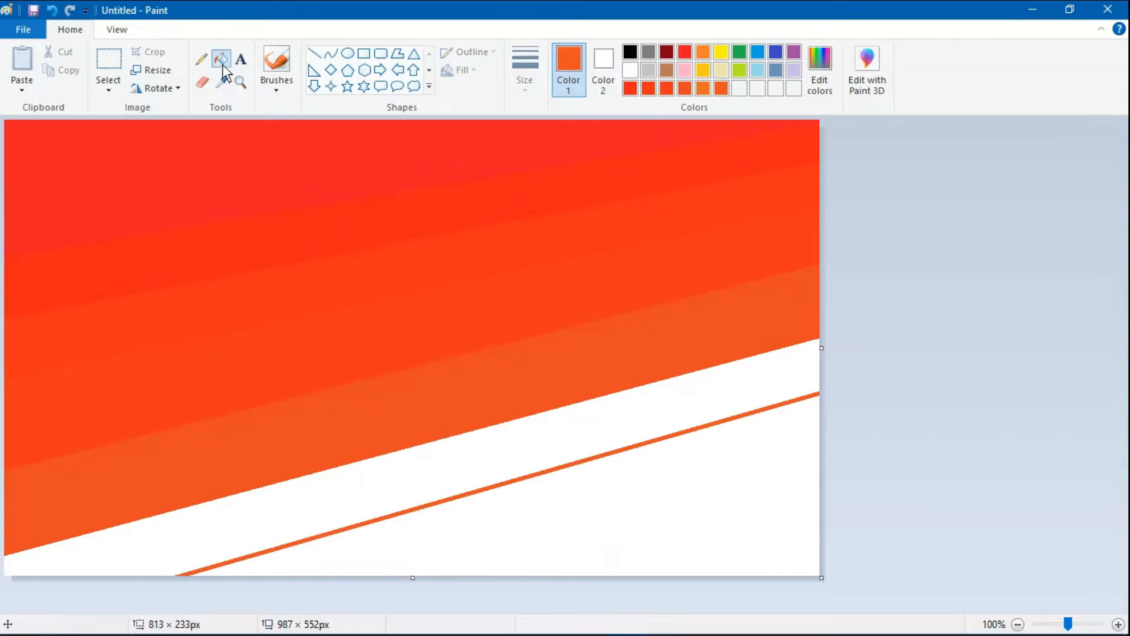
click(448, 475)
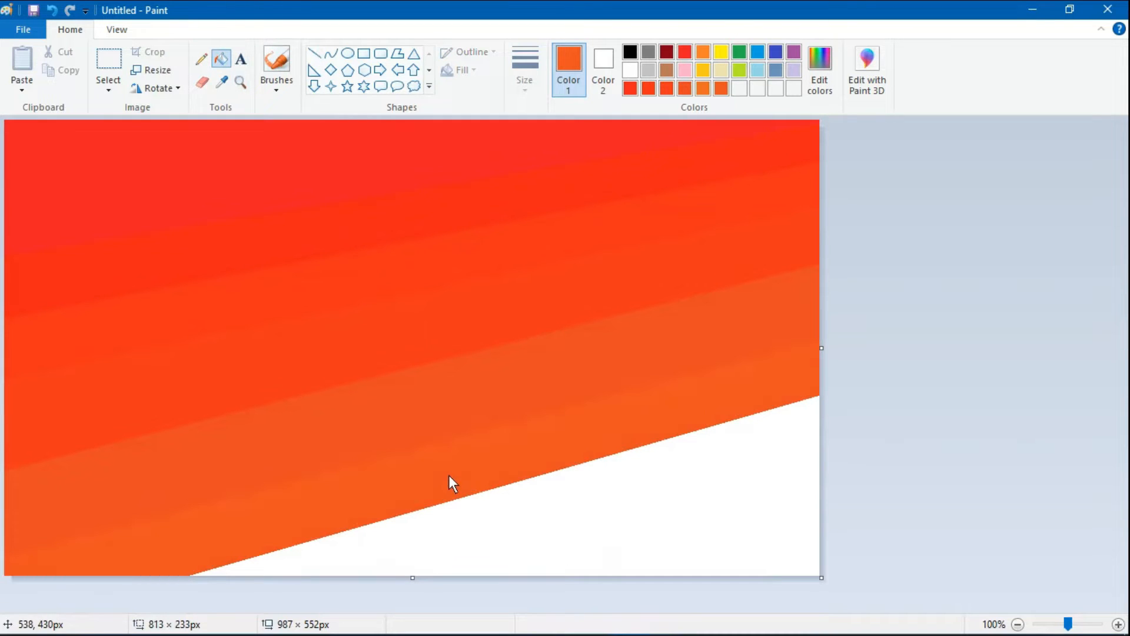
- Define a lighter orange drawing colour, RGB 237, 117, 29, for the seventh band
click(320, 55)
click(821, 90)
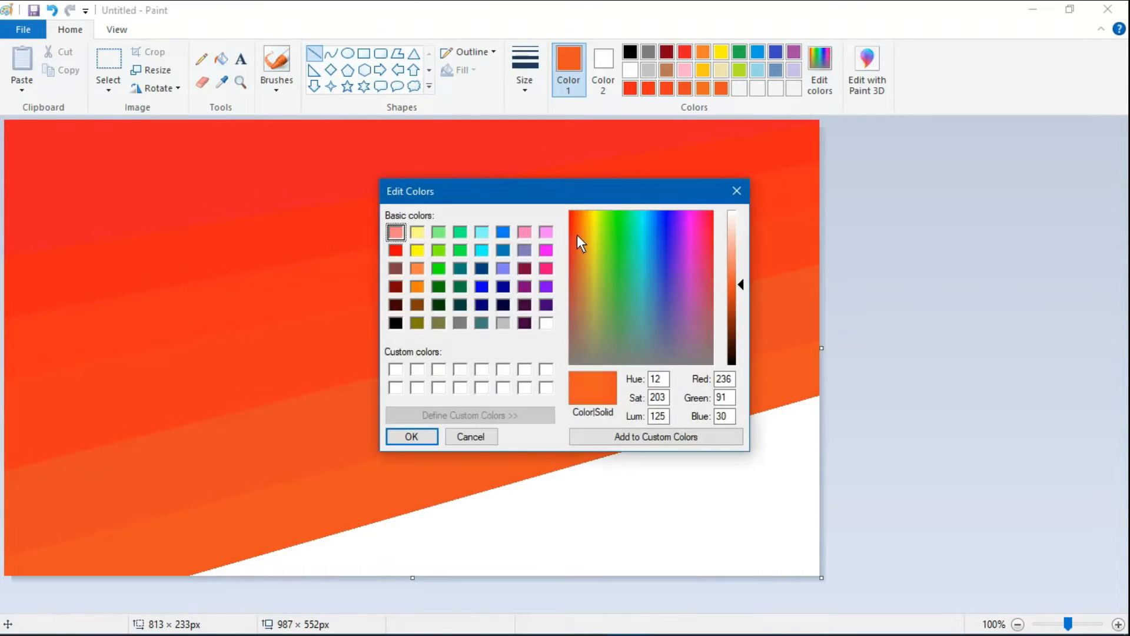
drag(576, 235, 579, 234)
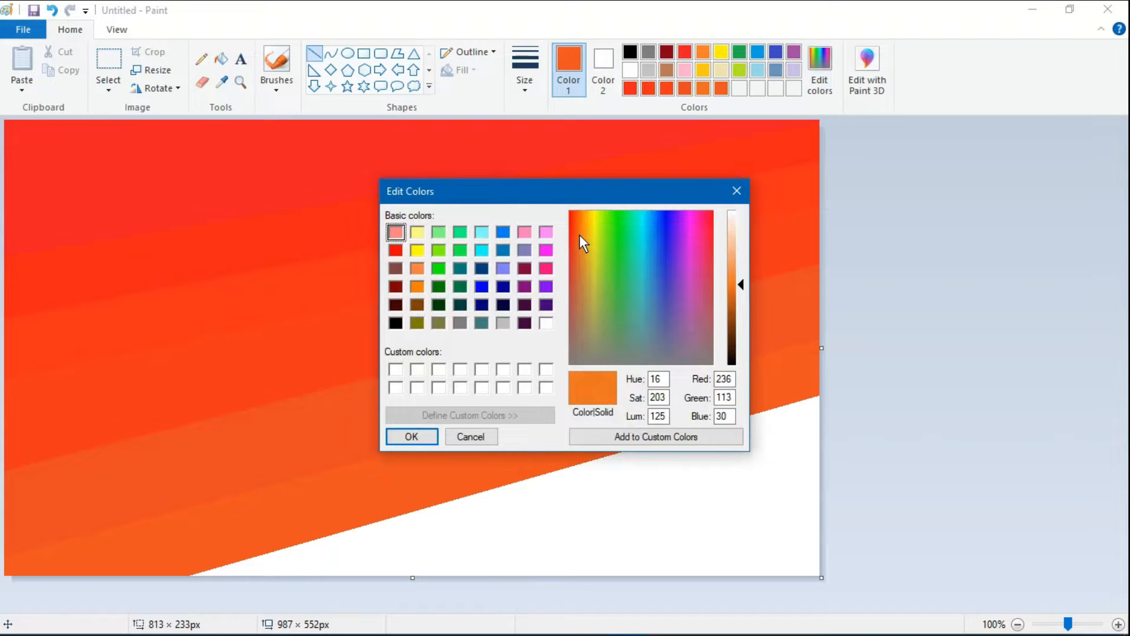
click(579, 233)
click(412, 436)
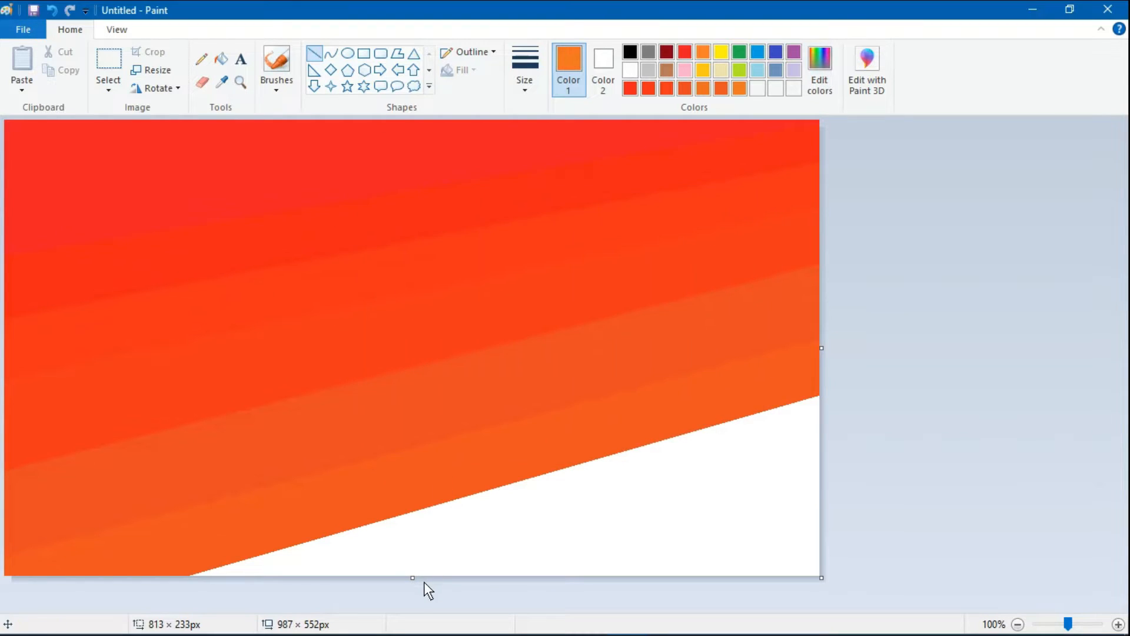
- Draw a diagonal line about 497 × 153 px across the remaining white corner and fill the seventh band above it with the lighter orange
mouse_move(432, 574)
mouse_down()
mouse_move(726, 507)
mouse_move(827, 462)
mouse_up()
drag(430, 572, 418, 587)
click(221, 59)
click(675, 479)
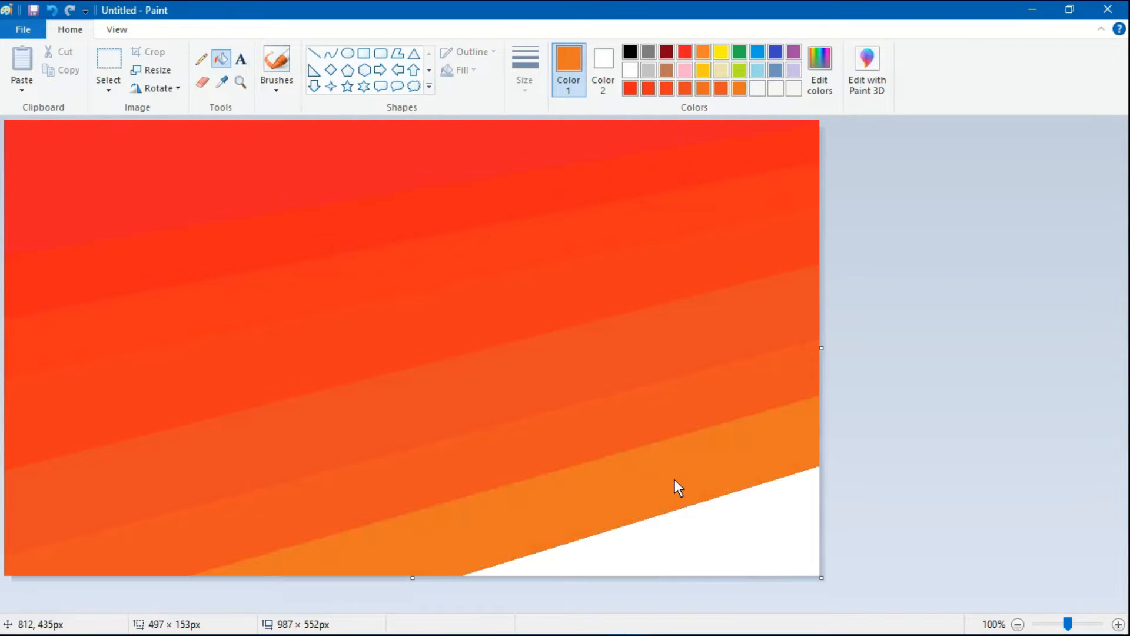
- Define a lighter orange drawing colour, RGB 236, 128, 30, and replace it with another slightly lighter orange
click(819, 71)
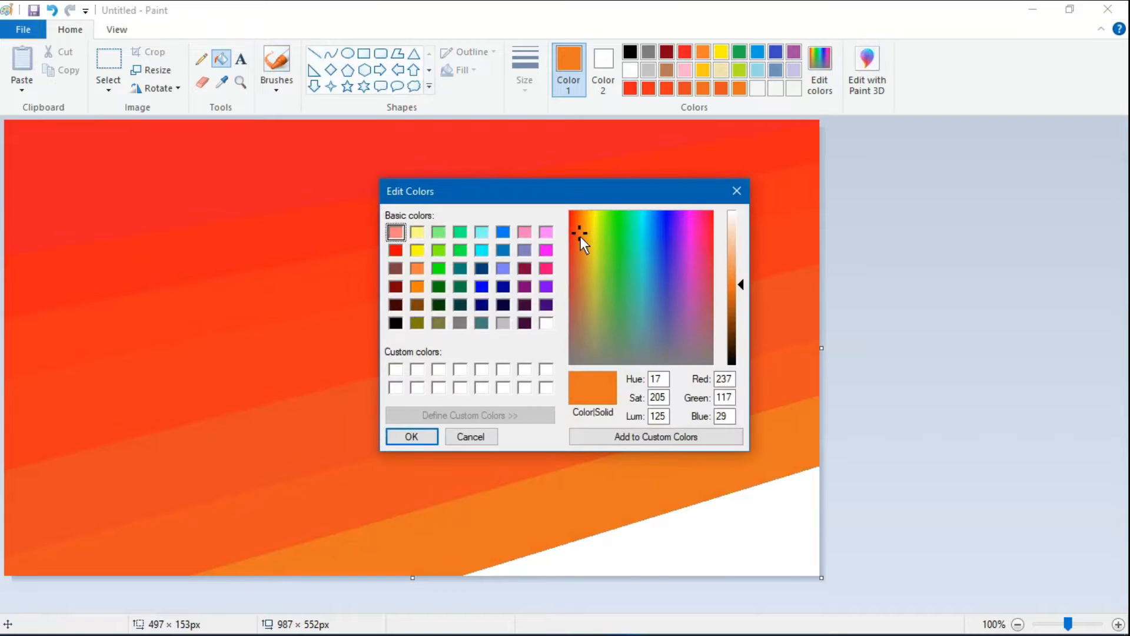
drag(580, 235, 581, 235)
click(433, 429)
click(314, 54)
click(819, 76)
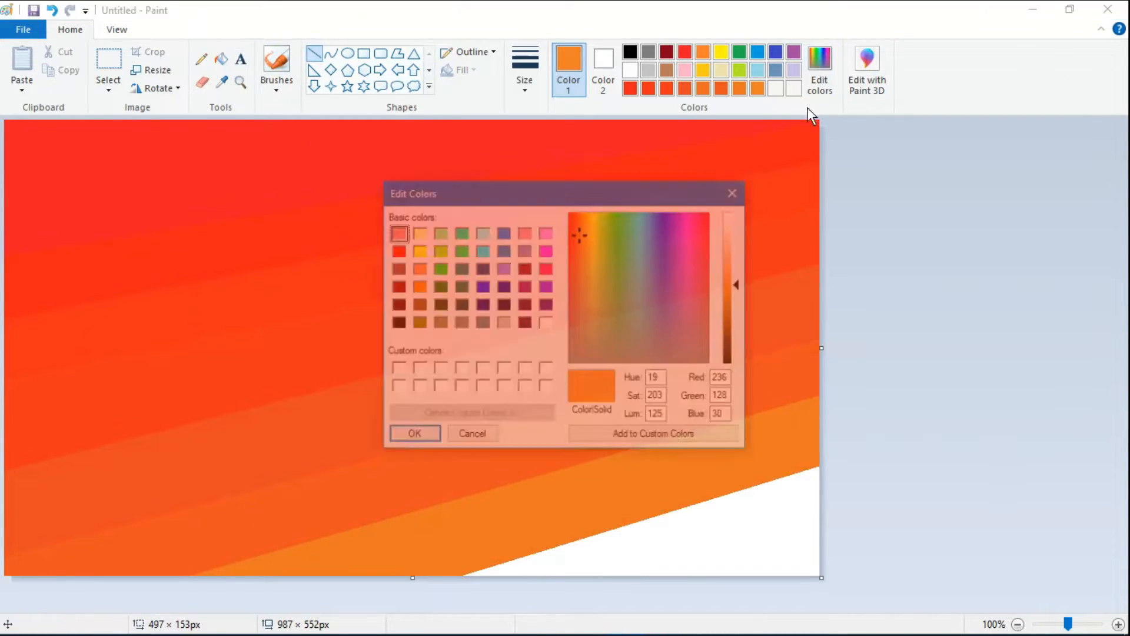
click(578, 237)
click(426, 437)
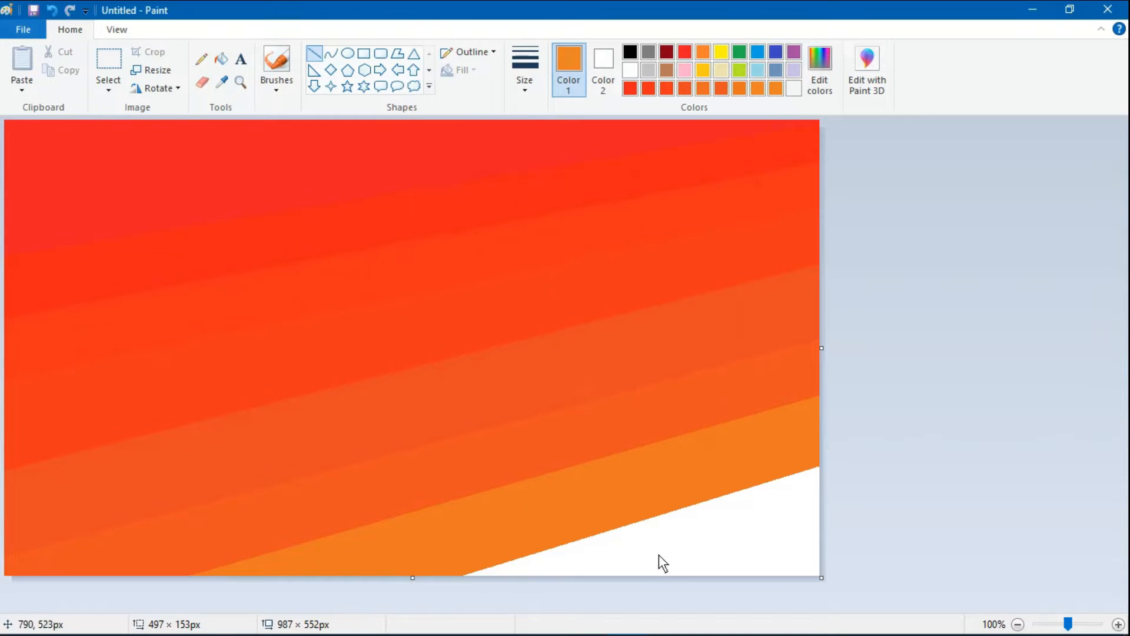
- Define a bright yellow drawing colour and fill the remaining white corner of the canvas with it
click(223, 61)
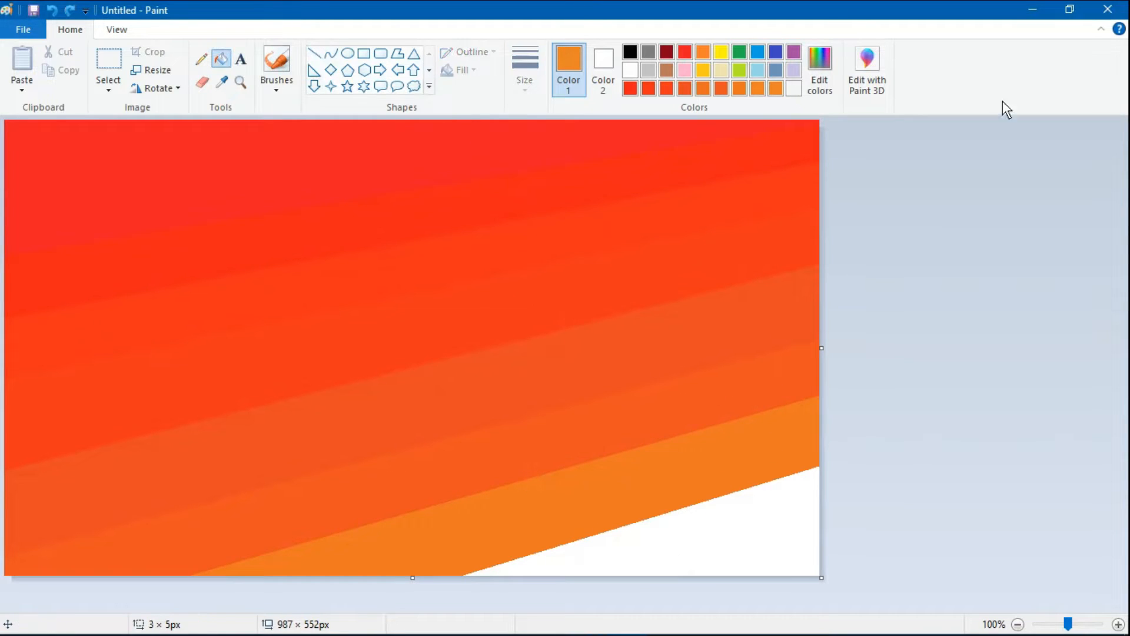
click(823, 59)
drag(585, 237, 590, 230)
click(411, 436)
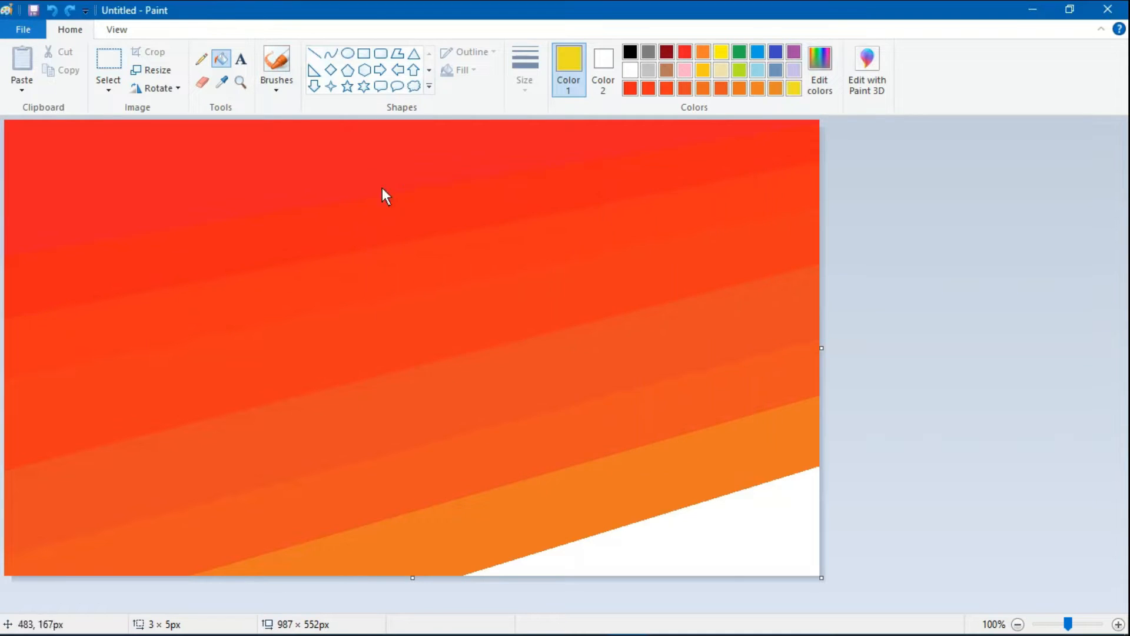
click(719, 544)
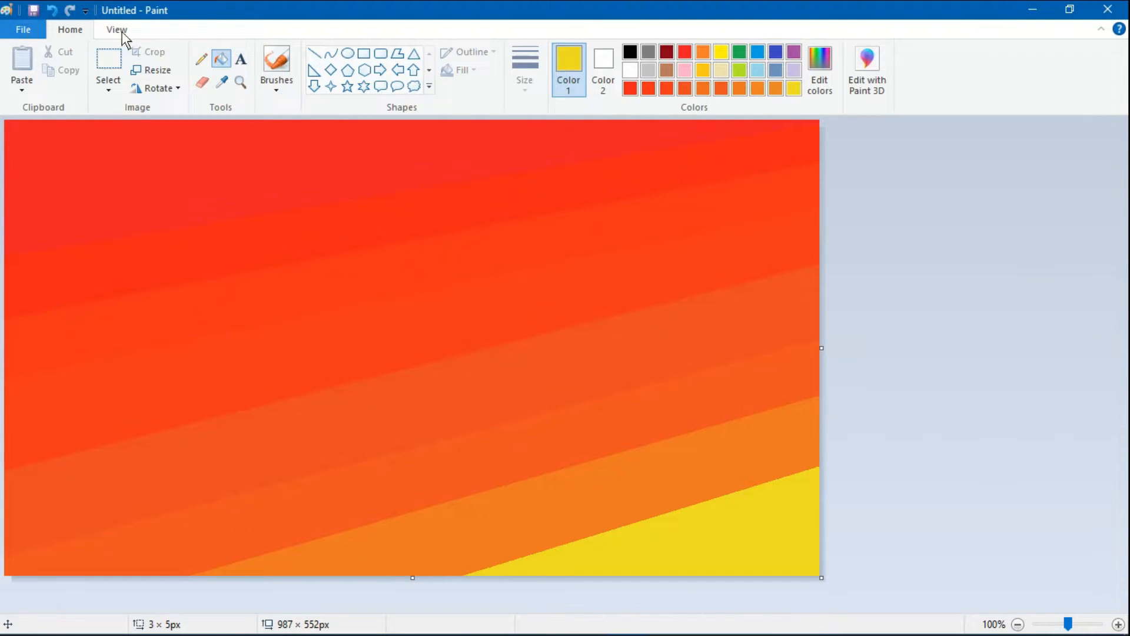
- Resize the image to 1 px wide with the aspect ratio unlocked, keeping the height at 552 px
click(155, 70)
click(186, 130)
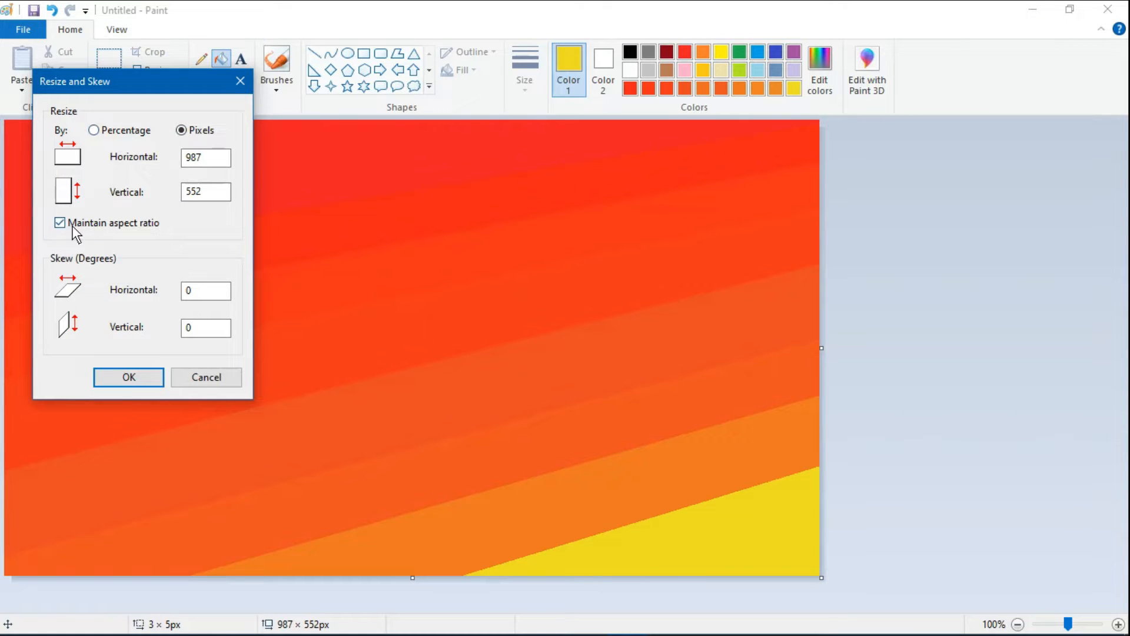
click(222, 157)
key(BackSpace)
key(BackSpace)
key(BackSpace)
text(1)
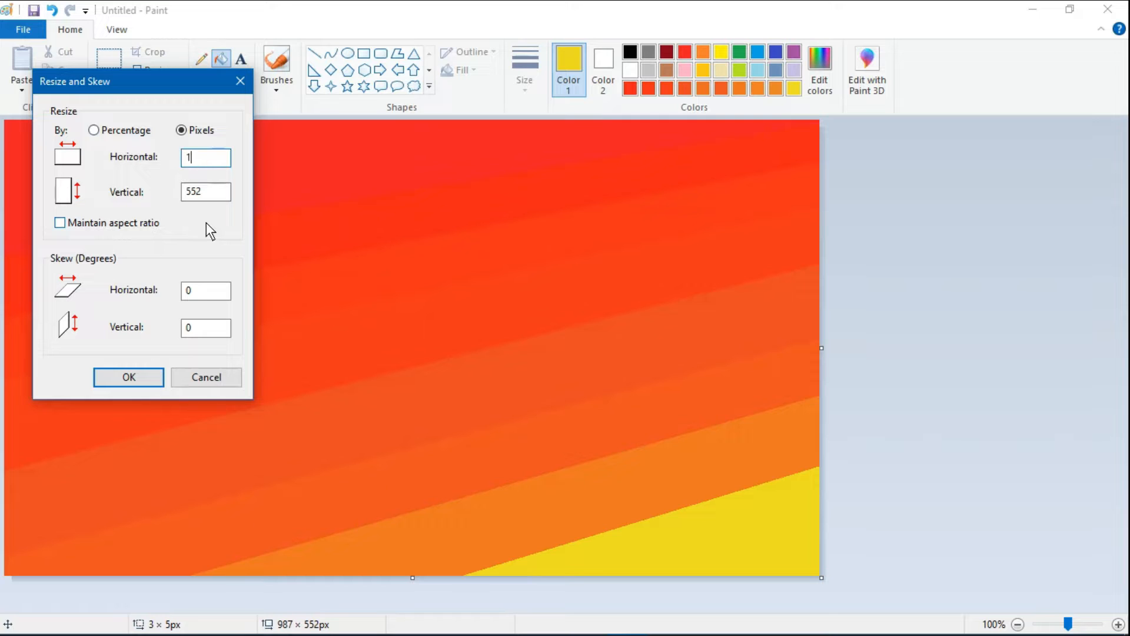
click(149, 381)
- Resize the image to 987 px wide in pixels with the aspect ratio unlocked, stretching the colours into a smooth horizontal gradient
click(156, 71)
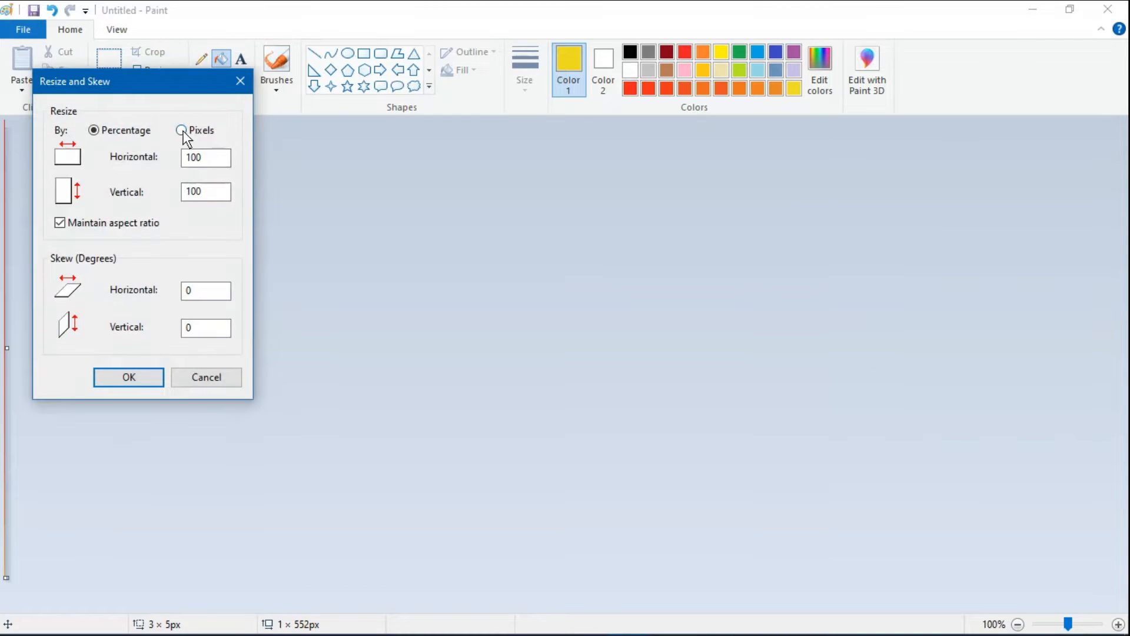
click(181, 130)
click(60, 223)
key(BackSpace)
text(987)
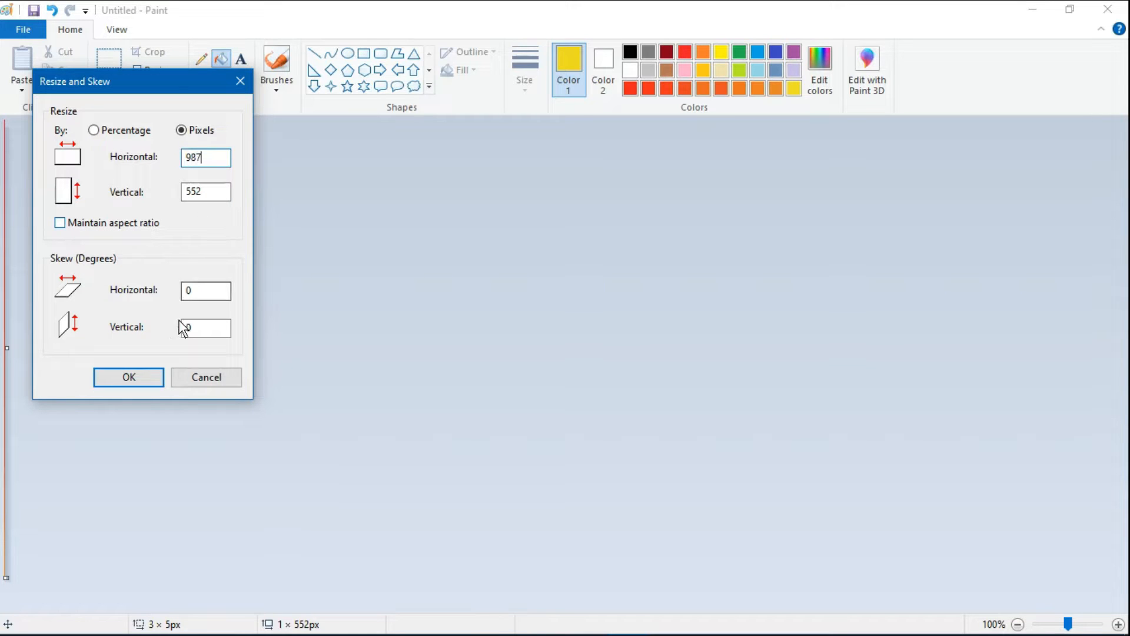
click(152, 379)
- Draw the outline of a hilly ridge in black with Calligraphy brush 1 along the canvas's lower edge
click(288, 82)
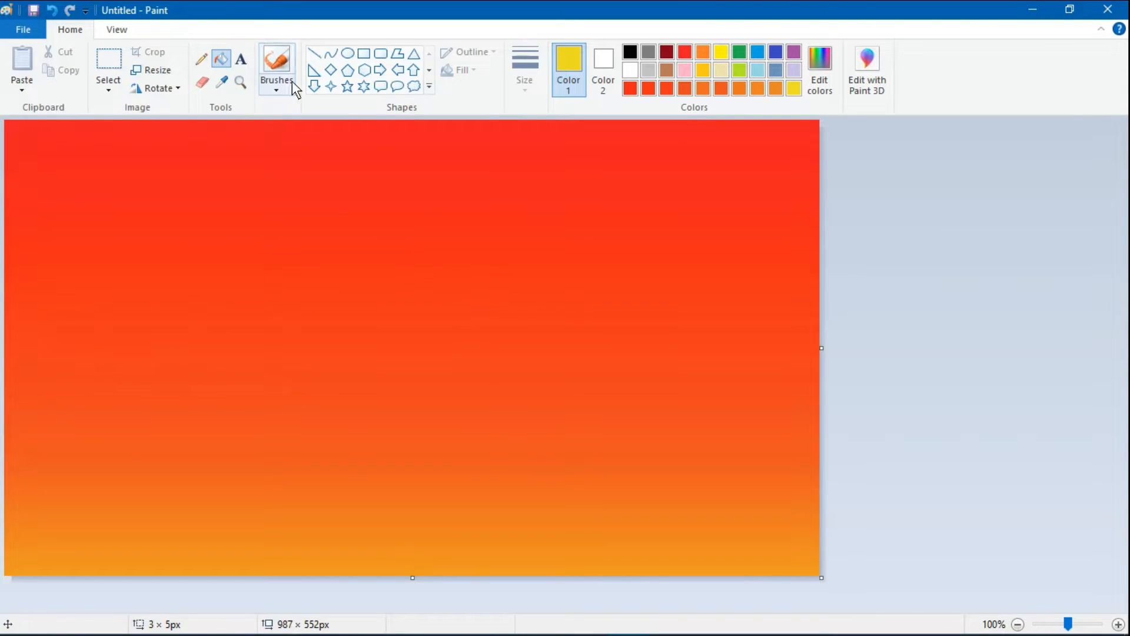
click(492, 334)
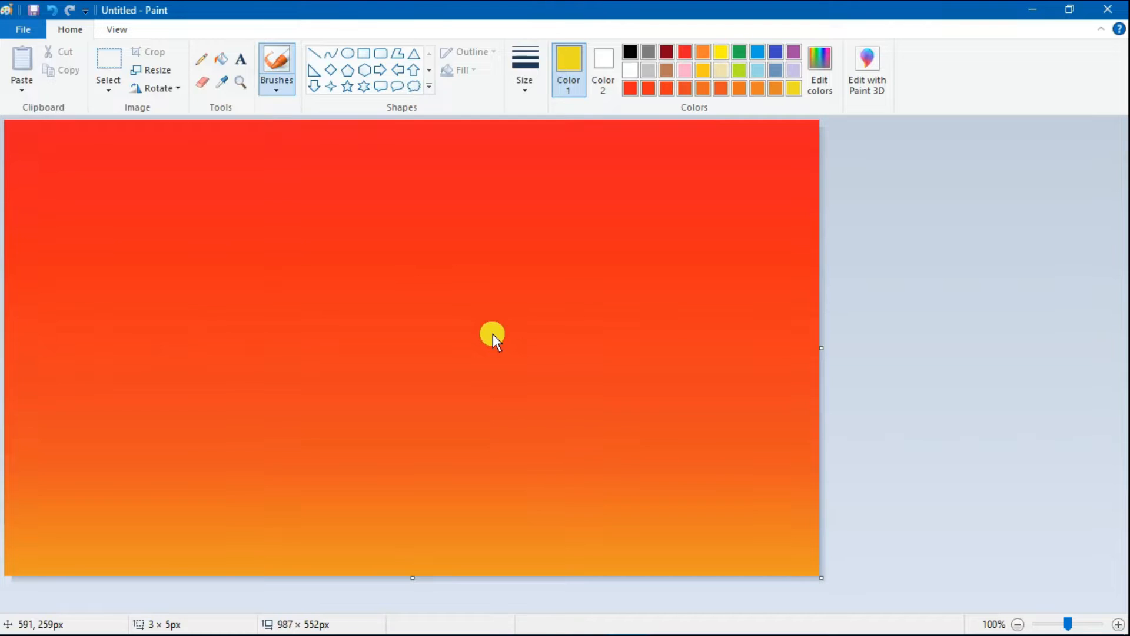
click(275, 92)
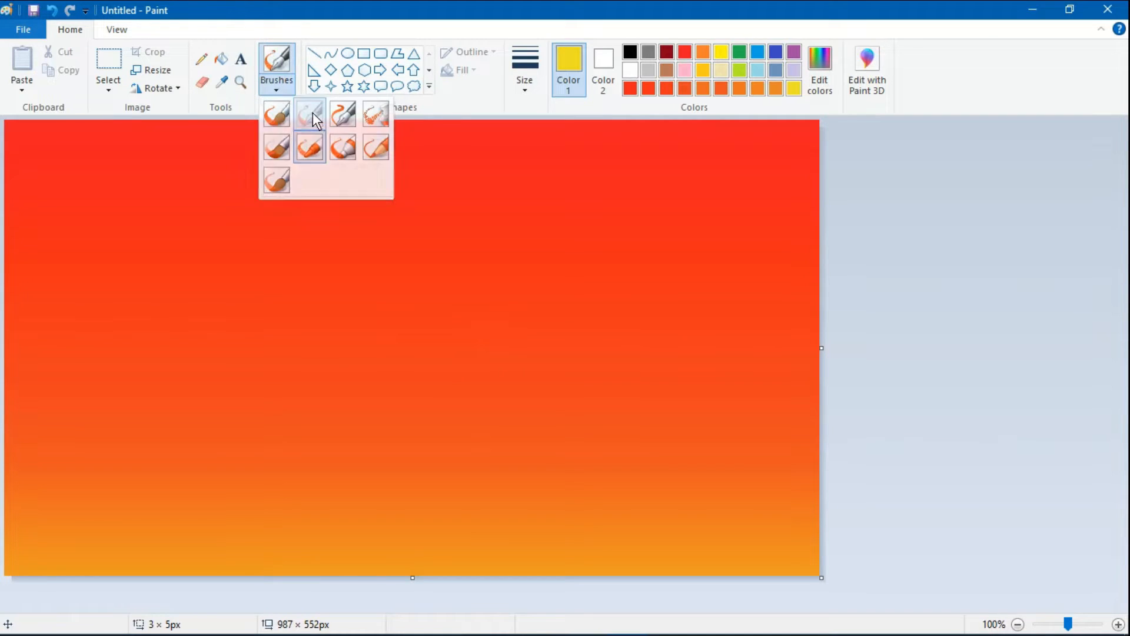
click(312, 113)
click(630, 51)
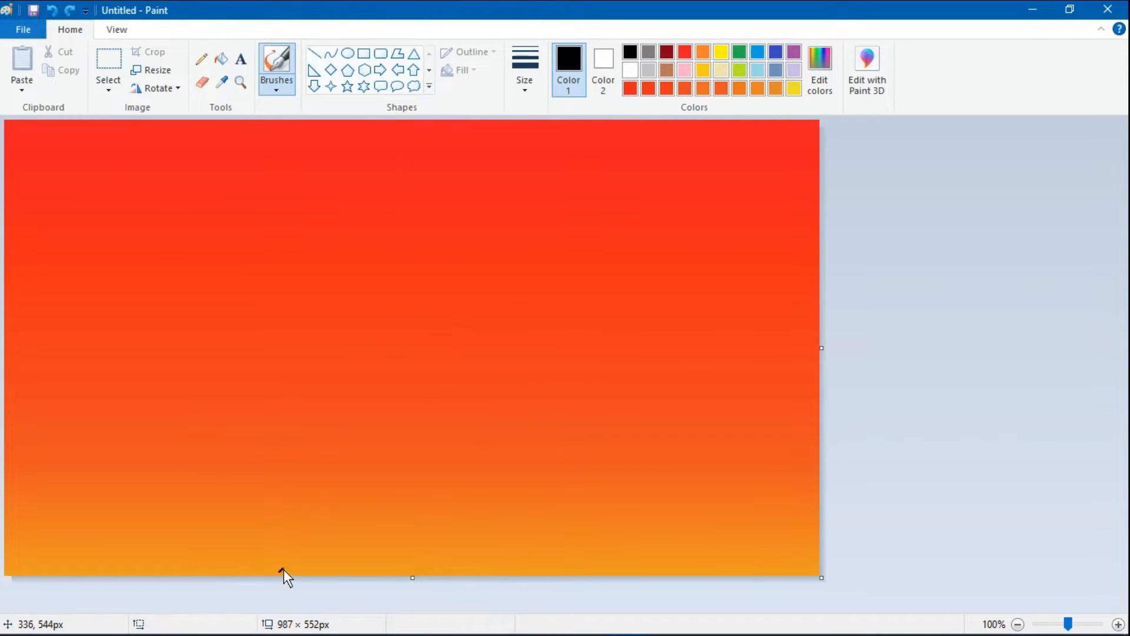
mouse_move(283, 569)
mouse_down()
mouse_move(346, 542)
mouse_move(448, 573)
mouse_move(634, 498)
mouse_move(677, 494)
mouse_move(820, 557)
mouse_up()
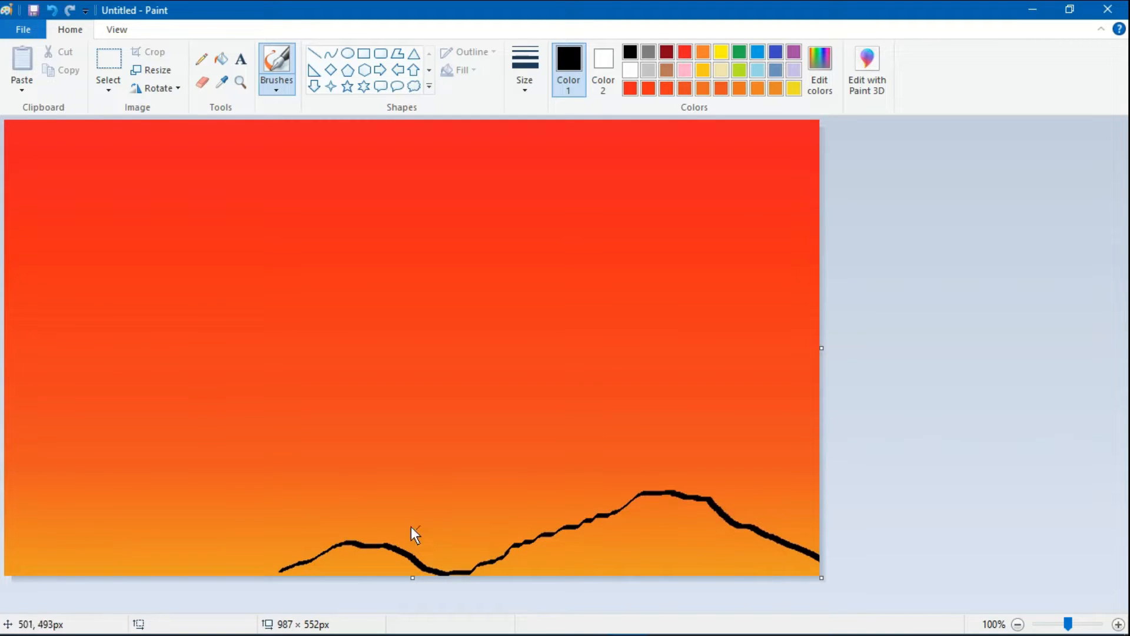
mouse_move(309, 561)
mouse_down()
mouse_move(163, 549)
mouse_move(1, 577)
mouse_move(84, 561)
mouse_move(2, 570)
mouse_move(18, 584)
mouse_move(18, 571)
mouse_move(42, 577)
mouse_move(1, 572)
mouse_move(35, 570)
mouse_up()
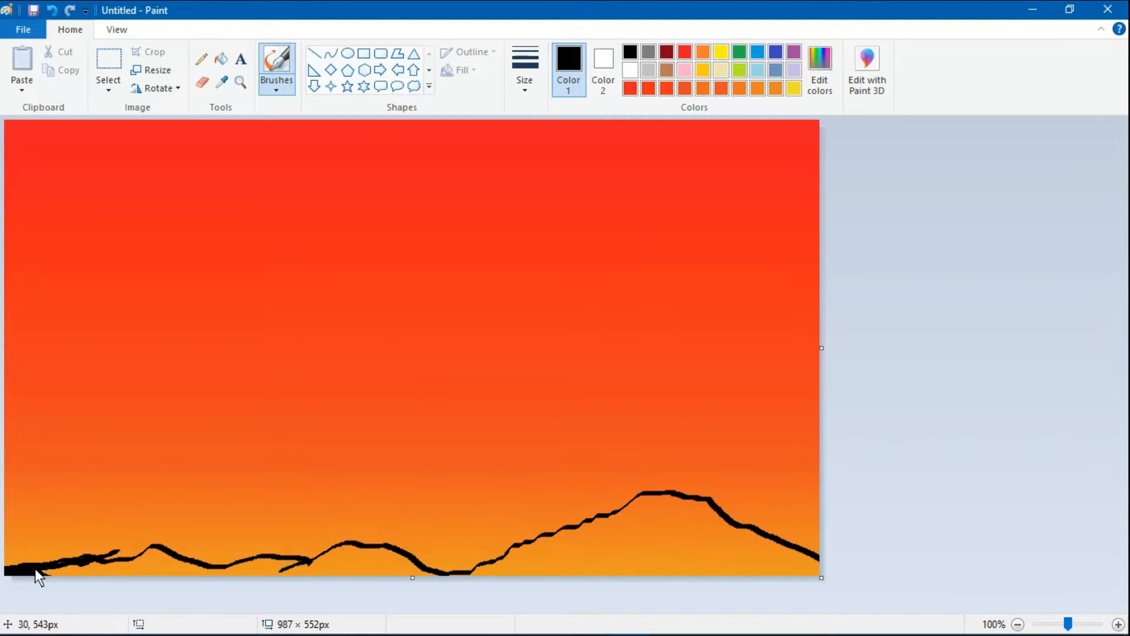
- Set the brush to its thickest size and paint the low hills black from the canvas's left edge to past its middle
click(524, 73)
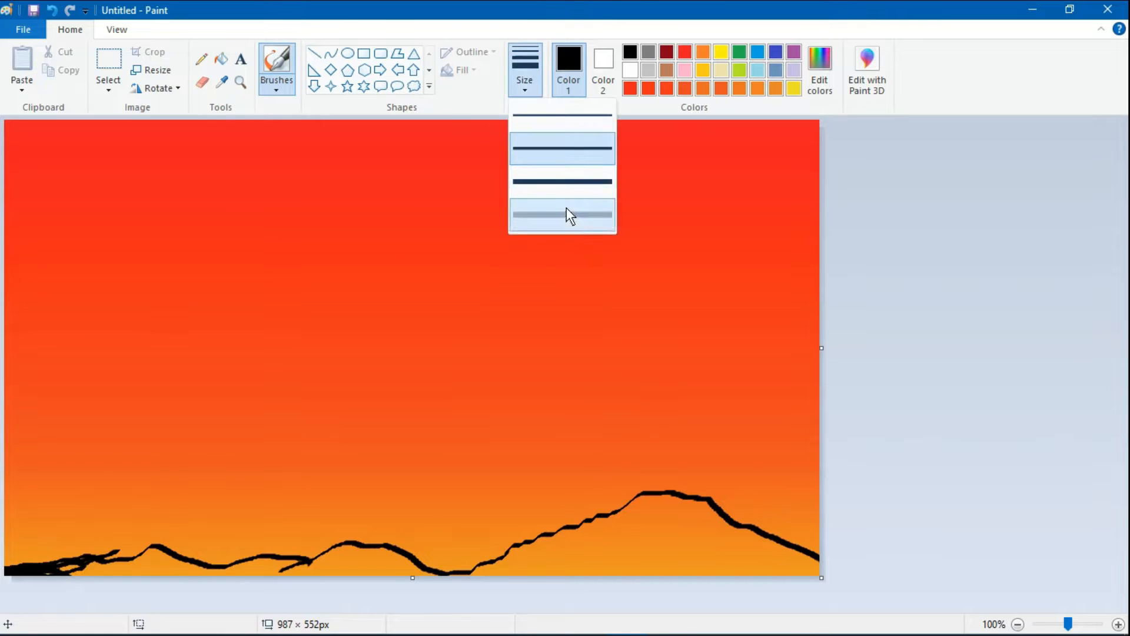
click(566, 209)
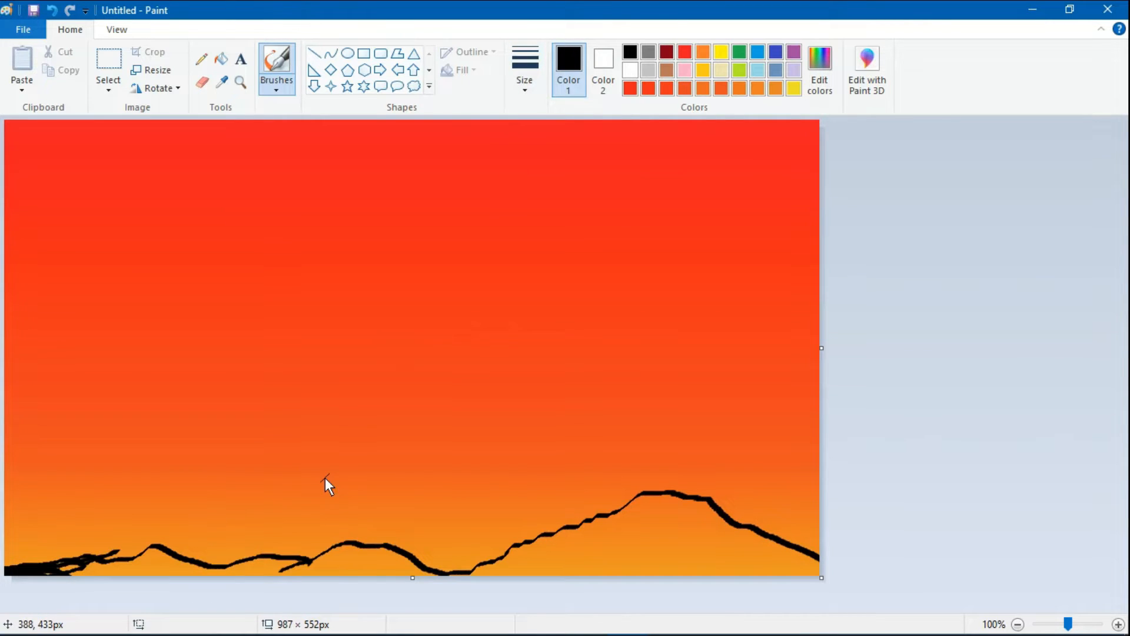
mouse_move(100, 571)
mouse_down()
mouse_move(28, 575)
mouse_move(77, 576)
mouse_move(54, 573)
mouse_move(87, 566)
mouse_move(76, 556)
mouse_move(35, 577)
mouse_move(66, 554)
mouse_move(79, 557)
mouse_move(47, 582)
mouse_move(132, 573)
mouse_move(80, 574)
mouse_move(132, 561)
mouse_move(116, 571)
mouse_move(80, 558)
mouse_move(130, 563)
mouse_move(98, 569)
mouse_move(150, 559)
mouse_move(145, 572)
mouse_move(216, 584)
mouse_move(301, 563)
mouse_move(387, 567)
mouse_up()
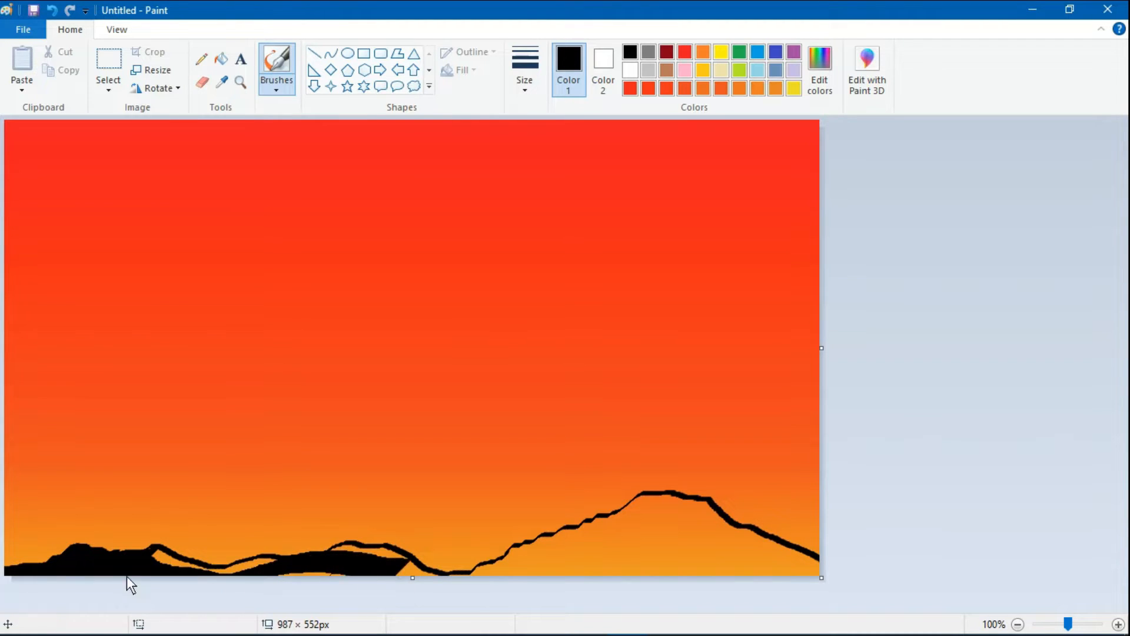
mouse_move(143, 559)
mouse_down()
mouse_move(271, 575)
mouse_move(157, 574)
mouse_move(129, 557)
mouse_up()
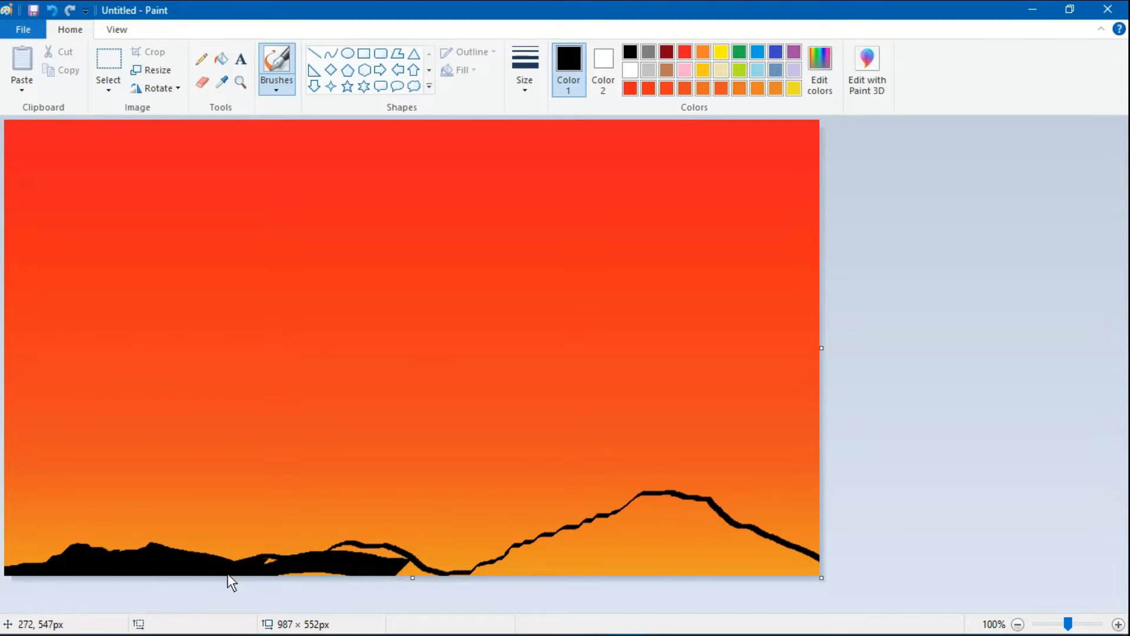
mouse_move(246, 571)
mouse_down()
mouse_move(355, 579)
mouse_move(322, 566)
mouse_move(339, 553)
mouse_move(415, 574)
mouse_up()
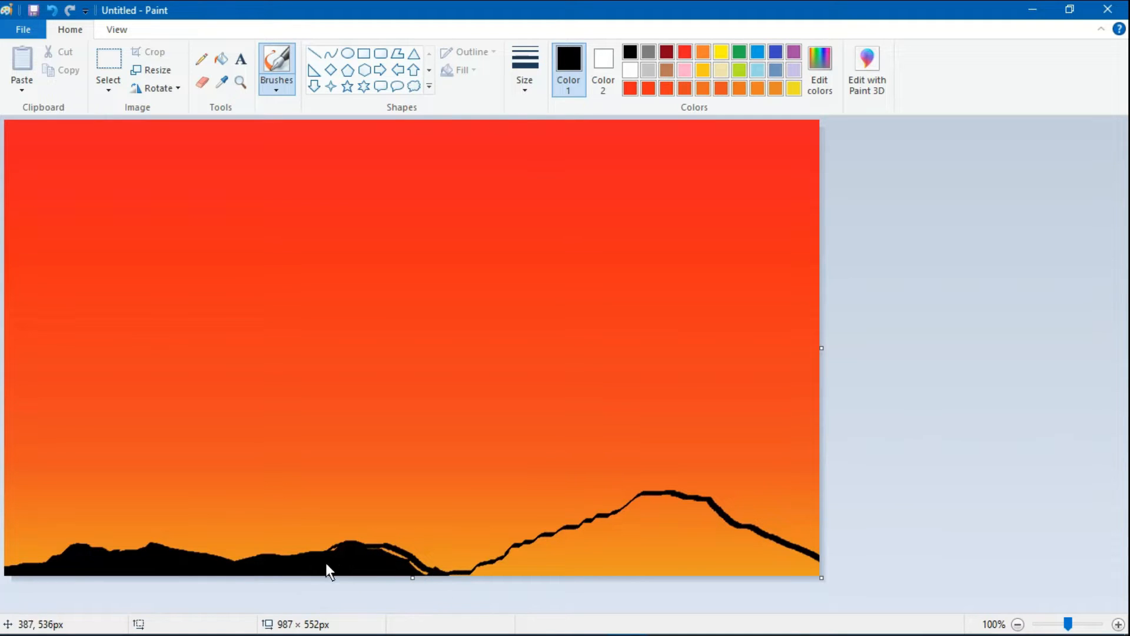
mouse_move(347, 550)
mouse_down()
mouse_move(443, 582)
mouse_move(480, 585)
mouse_move(470, 584)
mouse_move(492, 572)
mouse_up()
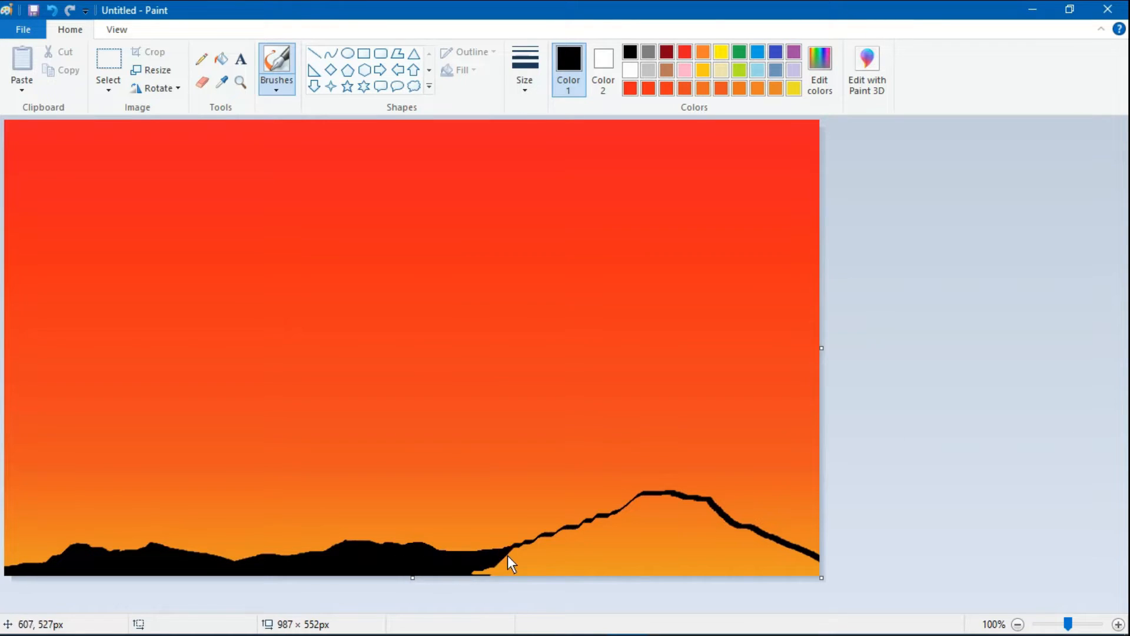
- Paint the large right-hand hill solid black and touch up the low ridge to smooth its gaps and dips
mouse_move(507, 556)
mouse_down()
mouse_move(472, 571)
mouse_move(499, 573)
mouse_up()
mouse_move(590, 520)
mouse_down()
mouse_move(651, 505)
mouse_move(732, 522)
mouse_move(845, 570)
mouse_up()
mouse_move(571, 554)
mouse_down()
mouse_move(529, 558)
mouse_move(686, 546)
mouse_move(829, 572)
mouse_move(676, 554)
mouse_move(505, 593)
mouse_move(537, 564)
mouse_move(616, 562)
mouse_move(495, 577)
mouse_move(619, 548)
mouse_move(719, 563)
mouse_move(591, 582)
mouse_move(808, 558)
mouse_move(748, 575)
mouse_move(824, 576)
mouse_move(540, 556)
mouse_move(479, 566)
mouse_move(641, 527)
mouse_move(725, 520)
mouse_move(592, 531)
mouse_move(674, 503)
mouse_move(821, 561)
mouse_move(747, 560)
mouse_move(623, 514)
mouse_move(699, 517)
mouse_up()
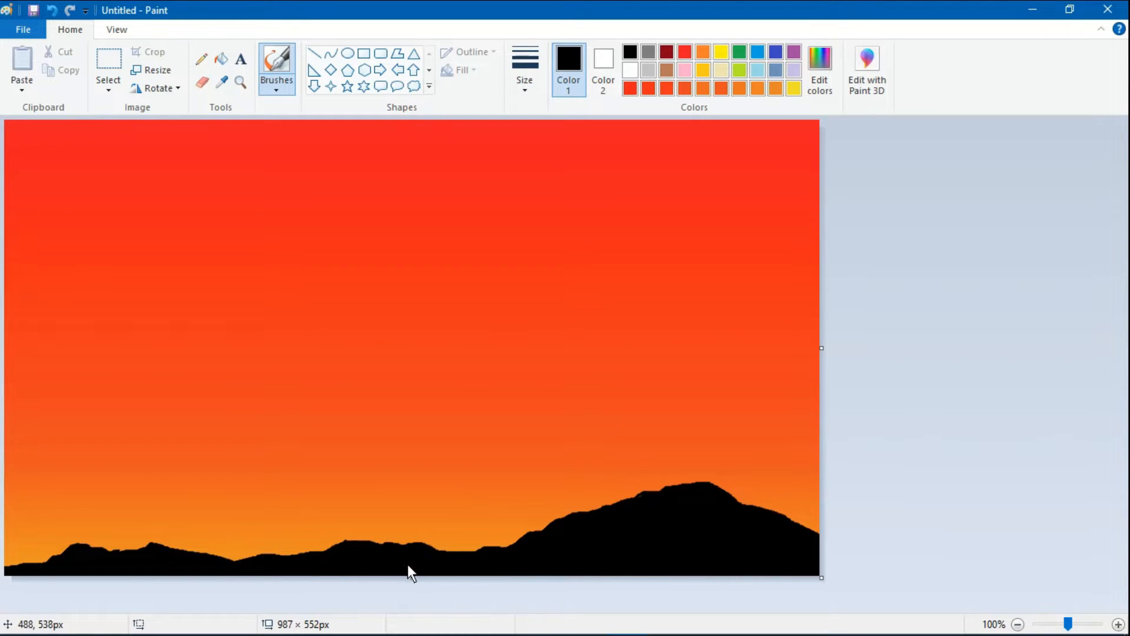
mouse_move(408, 563)
mouse_down()
mouse_move(468, 552)
mouse_move(493, 560)
mouse_up()
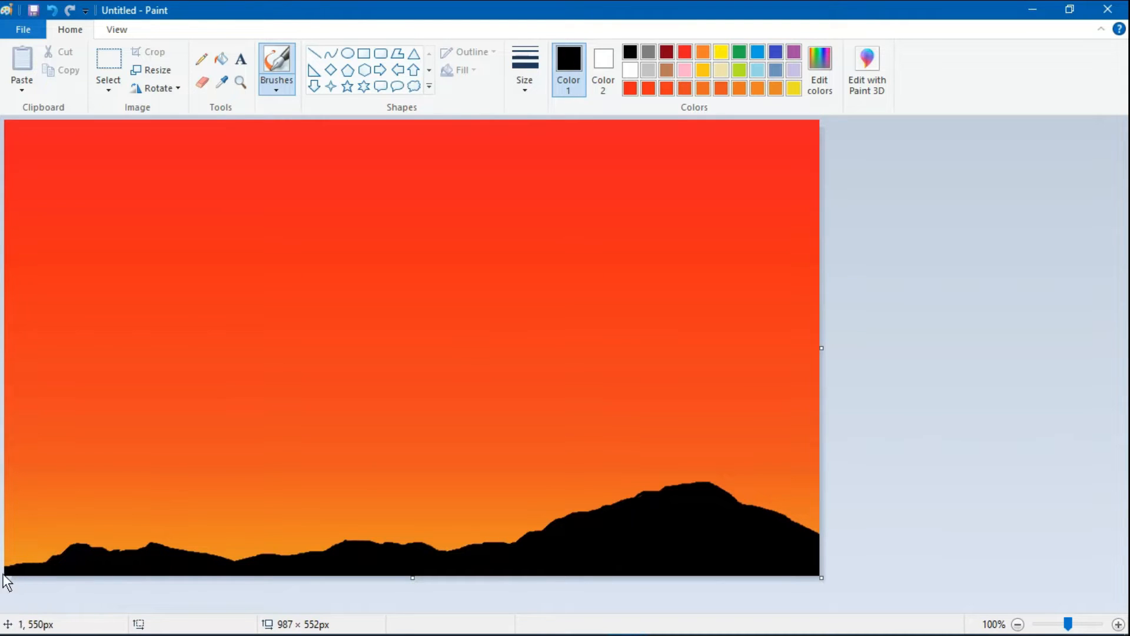
drag(214, 566, 274, 573)
click(285, 93)
click(277, 113)
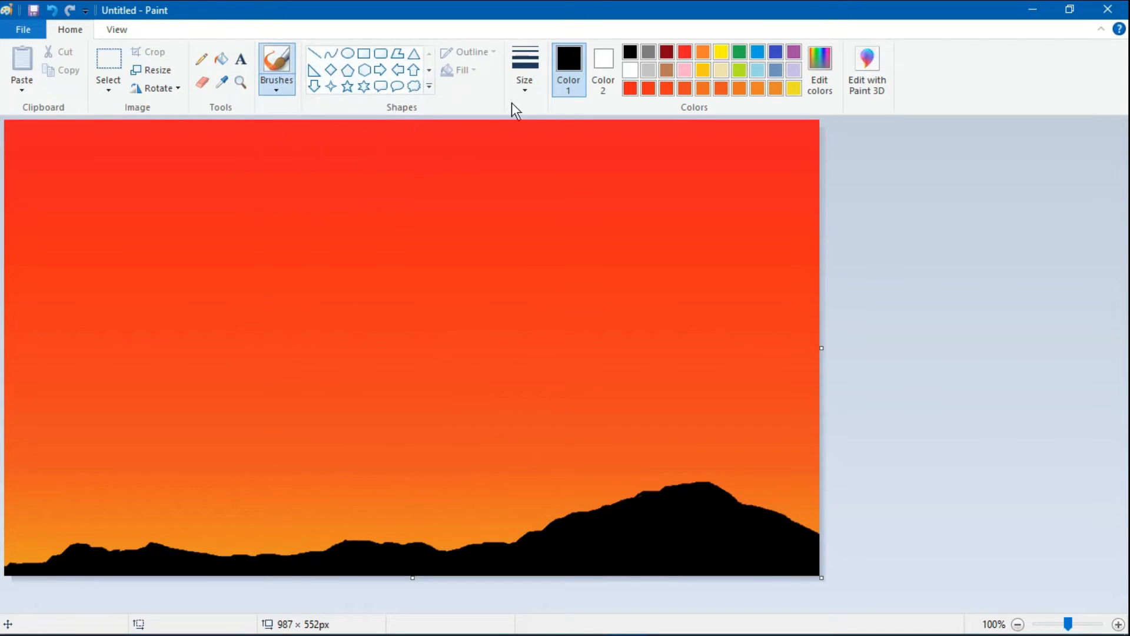
- Choose the ellipse shape and set both Color 1 and Color 2 to yellow for its outline and fill
click(348, 54)
click(724, 52)
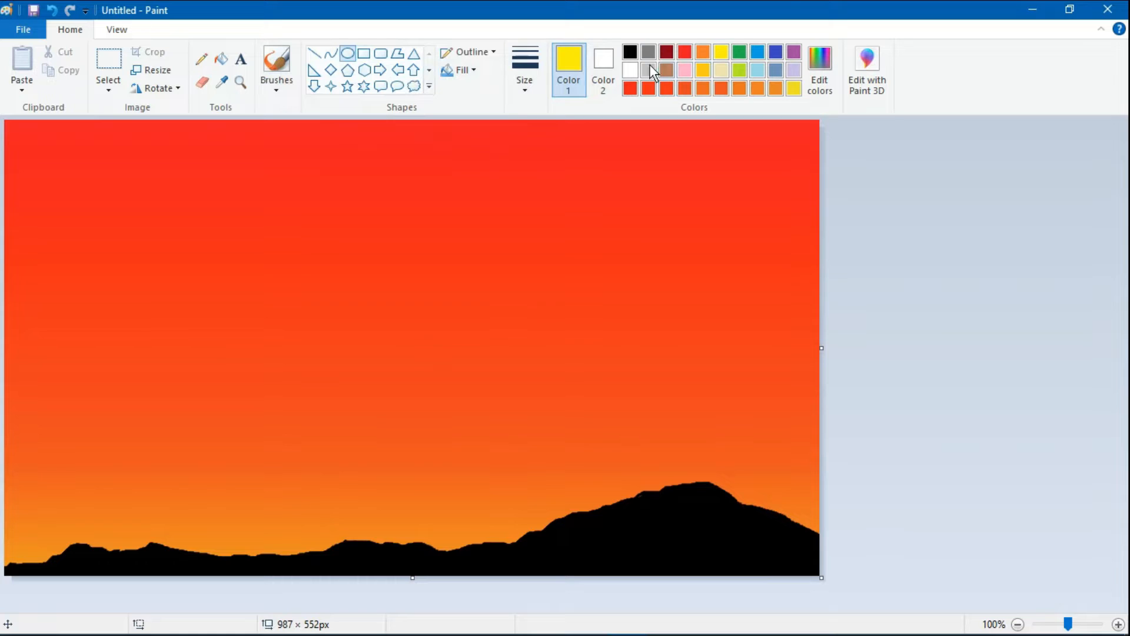
click(471, 49)
click(471, 104)
click(474, 57)
click(479, 90)
click(603, 64)
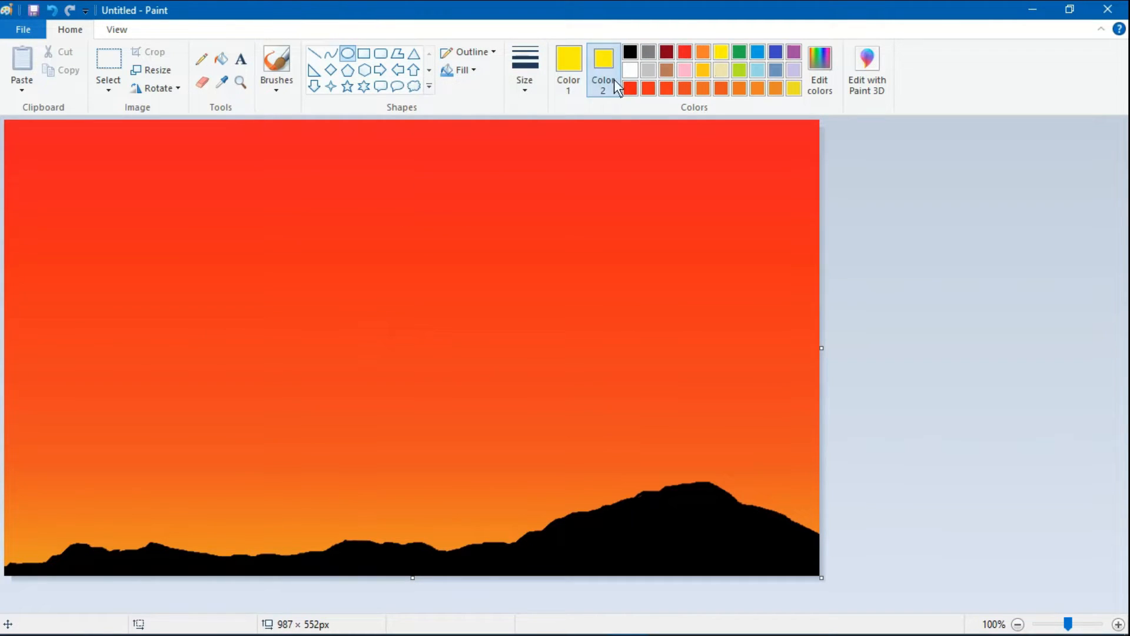
click(568, 65)
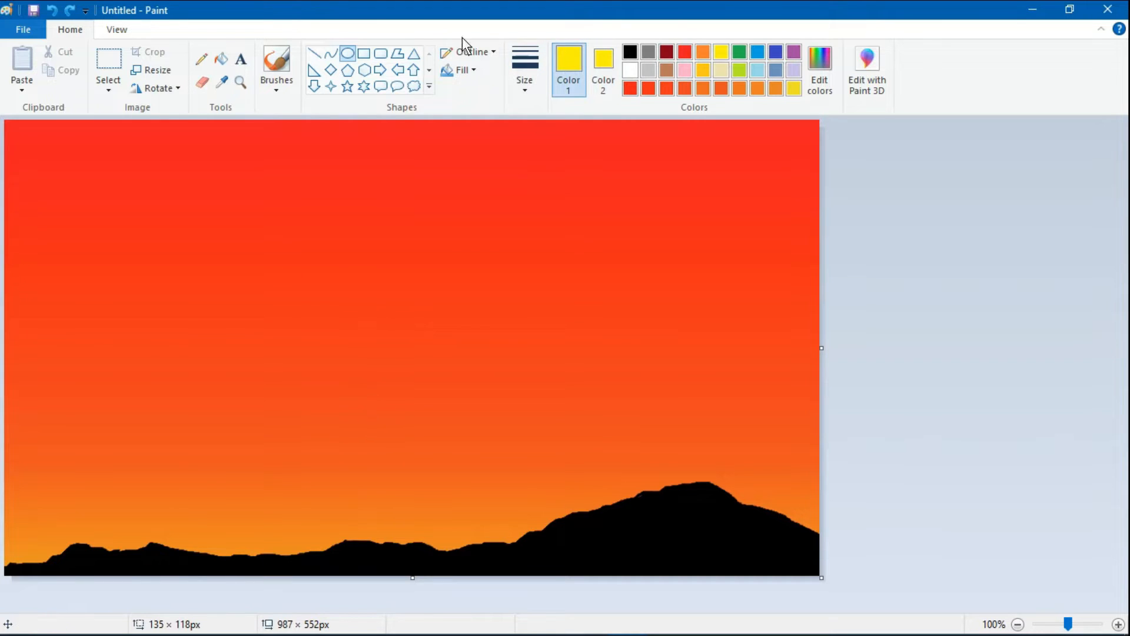
- Draw a sun about 175 × 166 px above the hills with solid outline and fill, and narrow it slightly to a round circle
click(471, 51)
click(479, 92)
click(465, 69)
click(478, 109)
drag(328, 360, 475, 499)
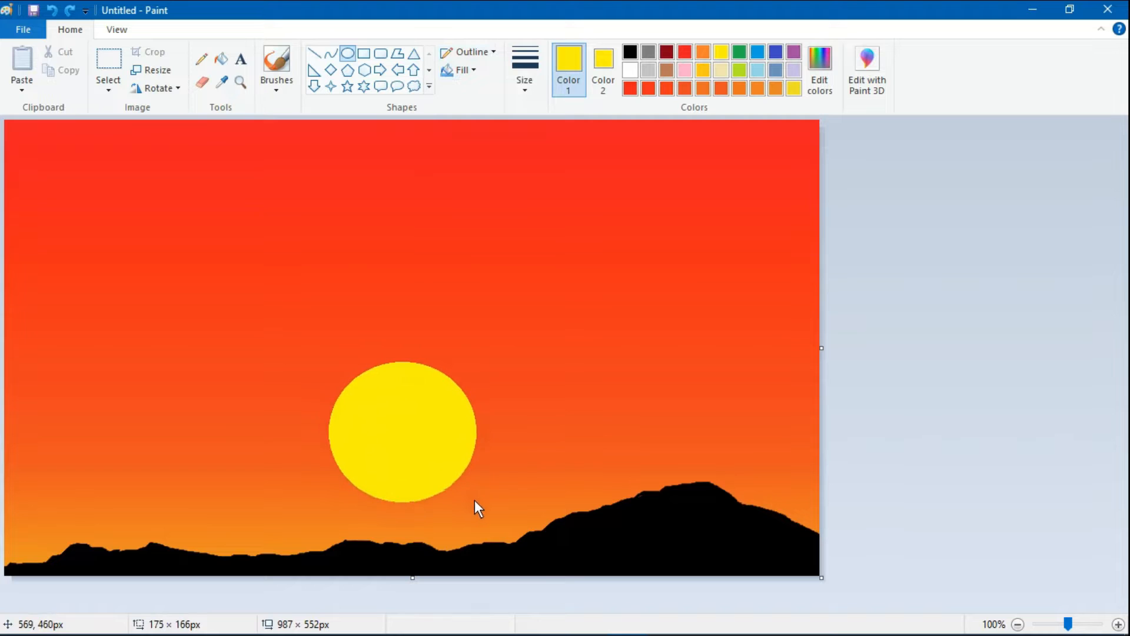
drag(435, 440, 432, 442)
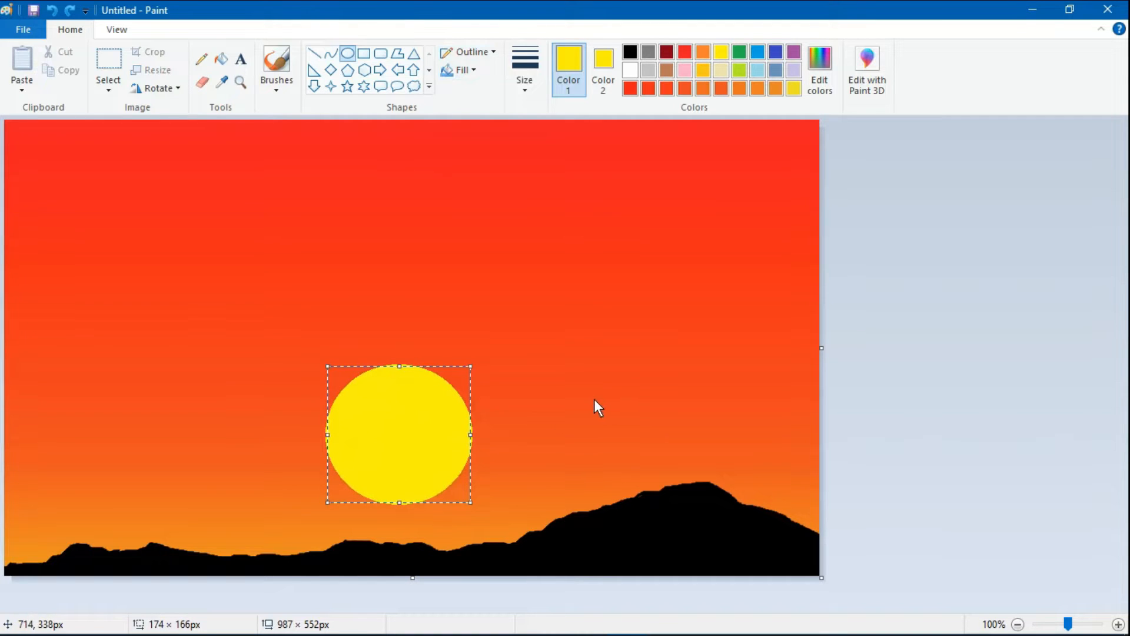
drag(470, 502, 464, 502)
click(596, 362)
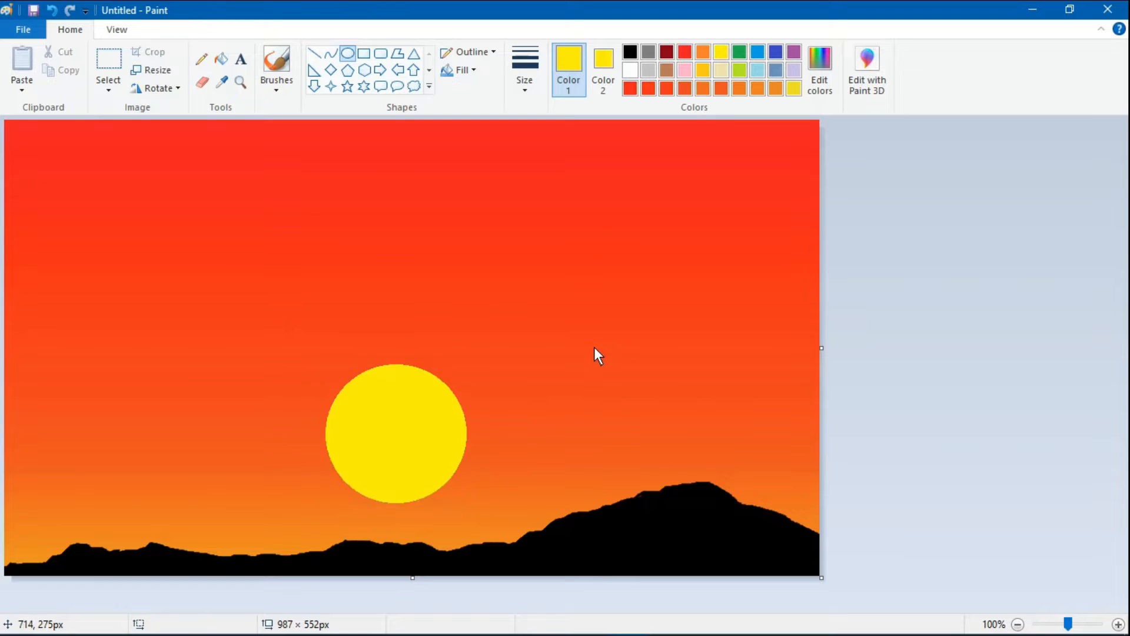
- Choose Calligraphy brush 1 with black as Color 1 and white as Color 2, leaving Color 1 active
click(287, 94)
click(309, 121)
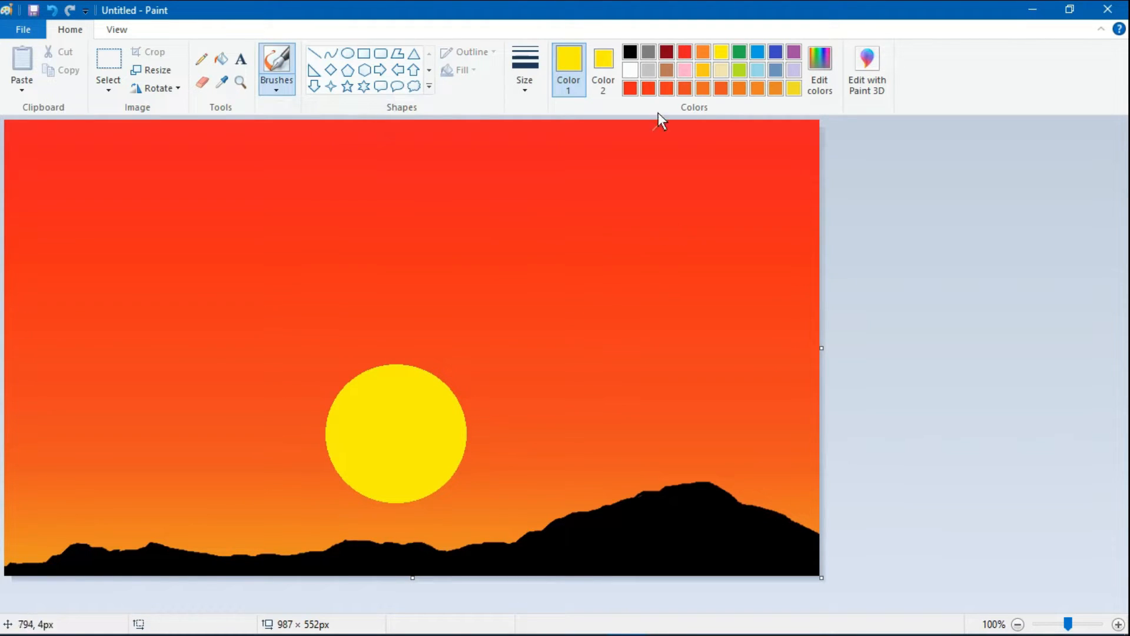
click(629, 51)
click(603, 65)
click(630, 70)
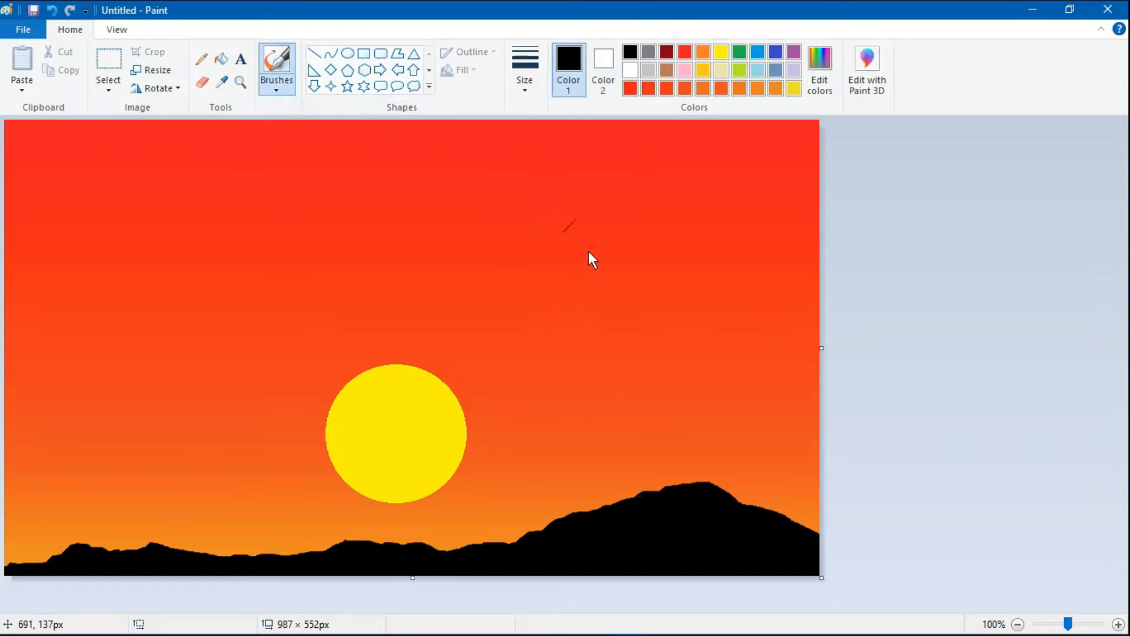
click(568, 62)
- Paint a leafy black bush on the left slope of the large hill using the thinnest brush size
click(524, 66)
click(545, 116)
drag(609, 494, 622, 495)
mouse_move(626, 490)
mouse_down()
mouse_move(631, 459)
mouse_move(638, 485)
mouse_up()
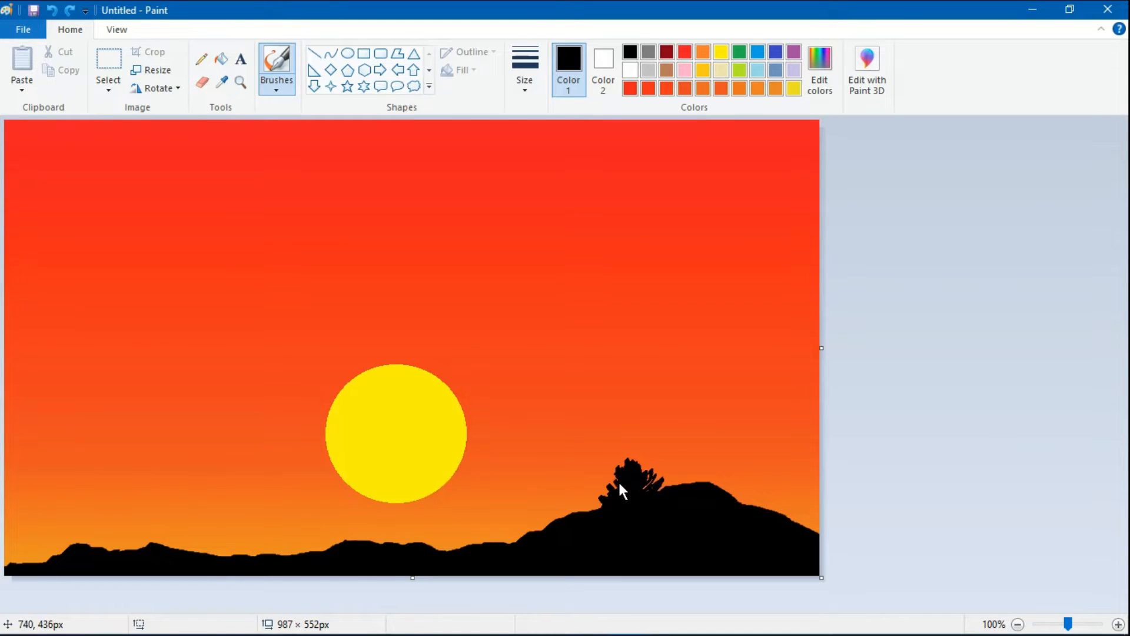
drag(649, 499, 659, 477)
- Fill the gaps in the bush on the large hill's left slope with a calligraphy brush, and roughen its edge with Airbrush leaves
click(277, 85)
click(348, 115)
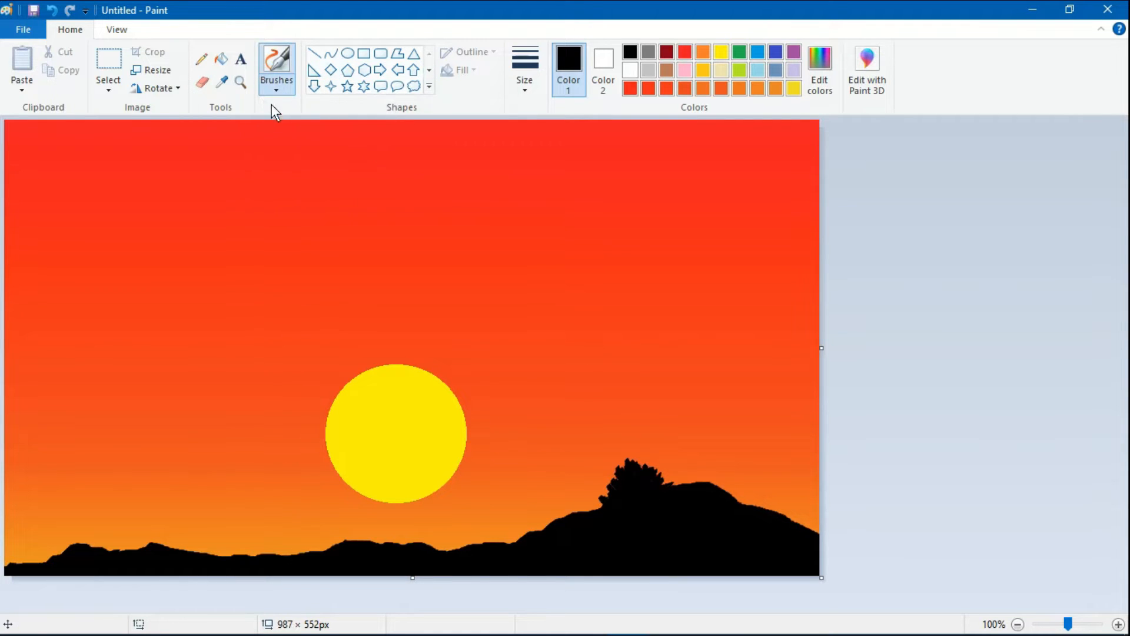
click(277, 85)
click(376, 113)
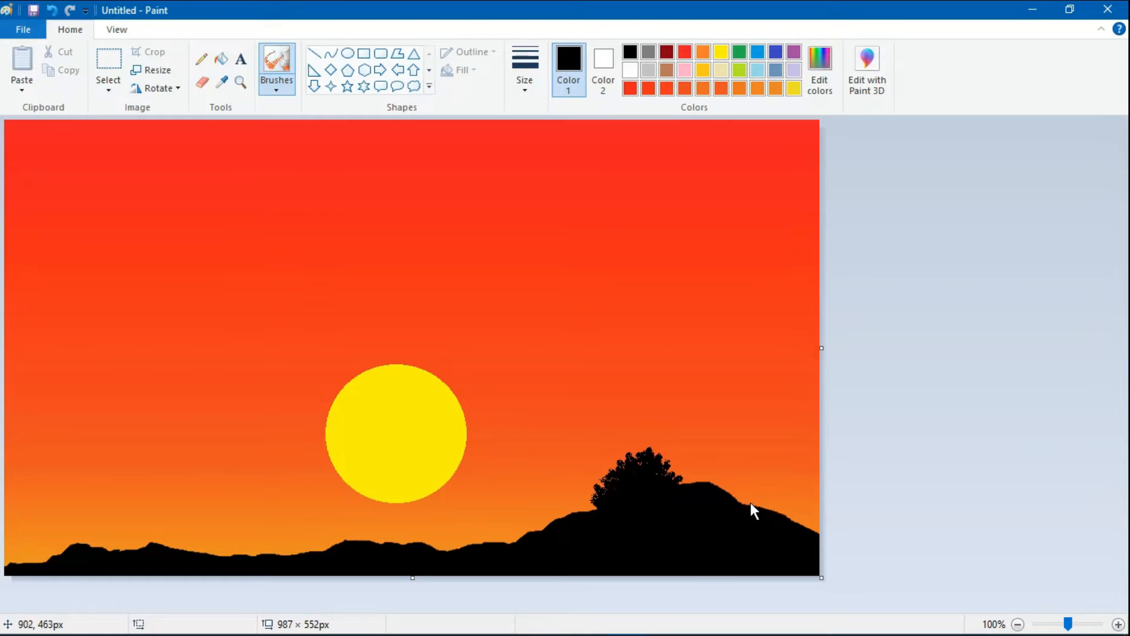
- Paint a second black bush on the large hill's crest with Calligraphy brush 1, and give its outline Airbrush leaves
click(276, 86)
click(308, 115)
drag(710, 472, 713, 488)
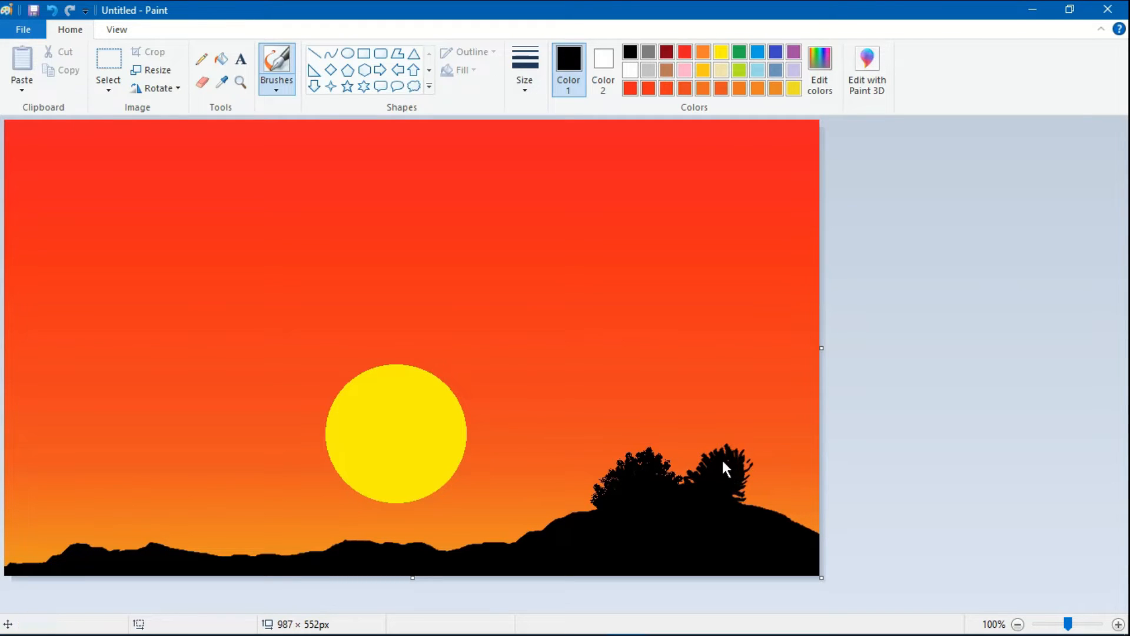
click(686, 447)
click(276, 88)
click(344, 114)
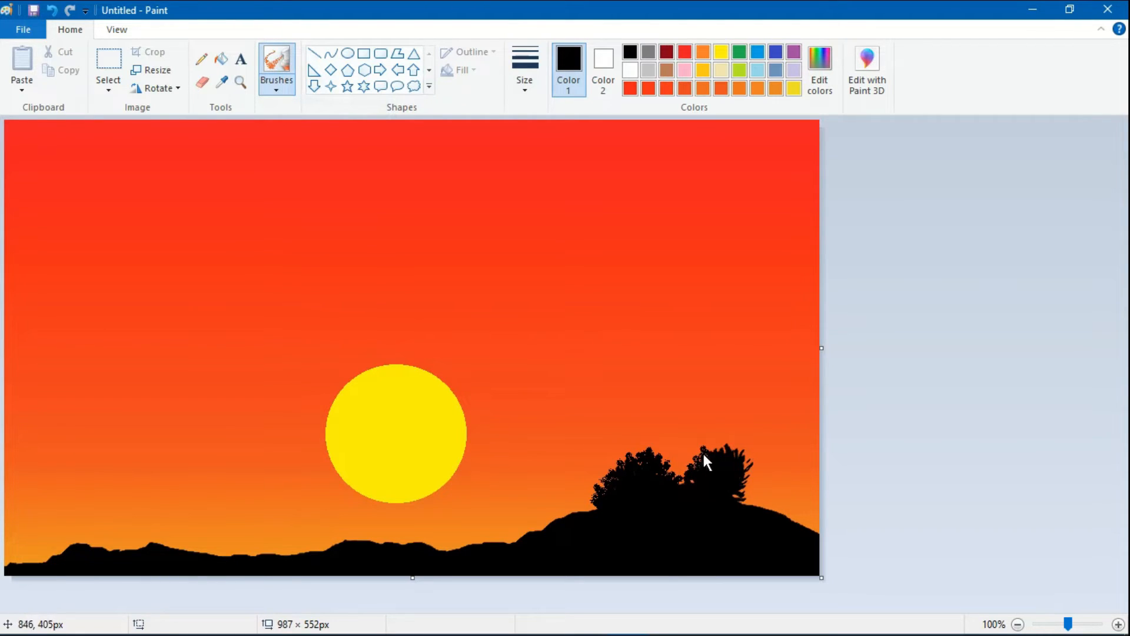
click(52, 10)
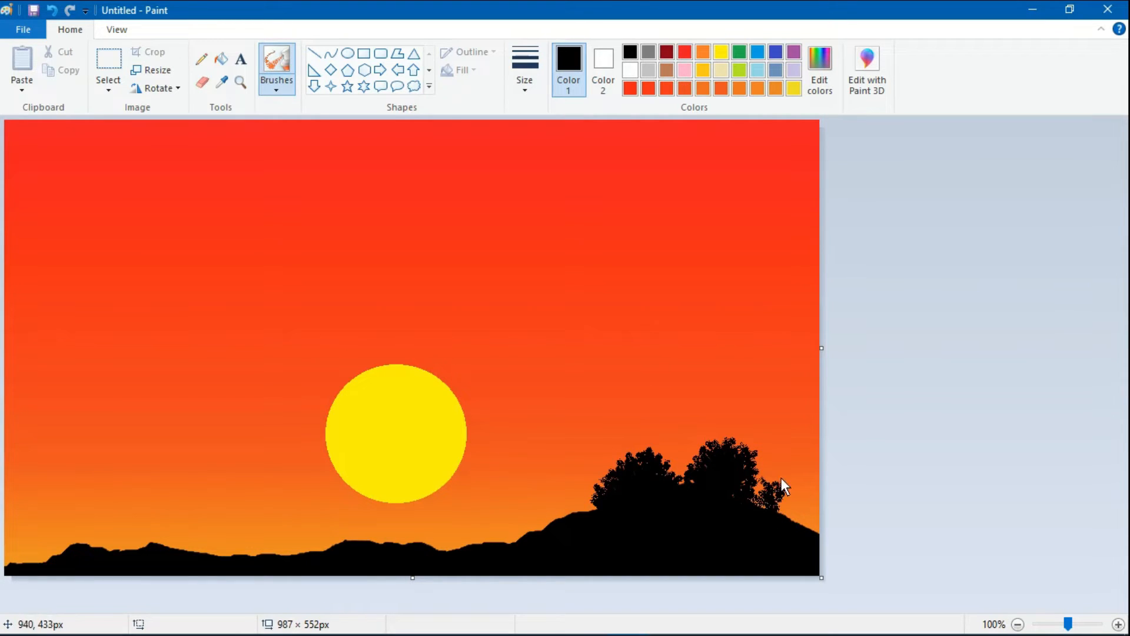
- Outline a smaller bush at the canvas's right edge with the Airbrush, and fill it black with Calligraphy brush 1
mouse_move(786, 476)
mouse_down()
mouse_move(811, 483)
mouse_move(810, 515)
mouse_up()
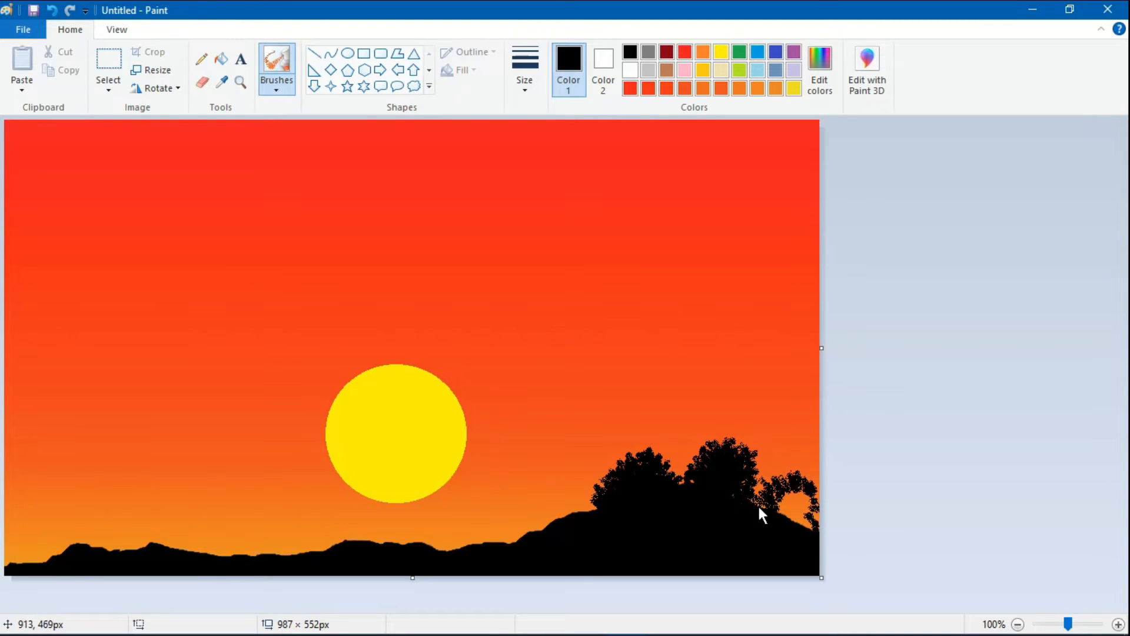
click(277, 85)
click(313, 113)
drag(781, 511, 792, 492)
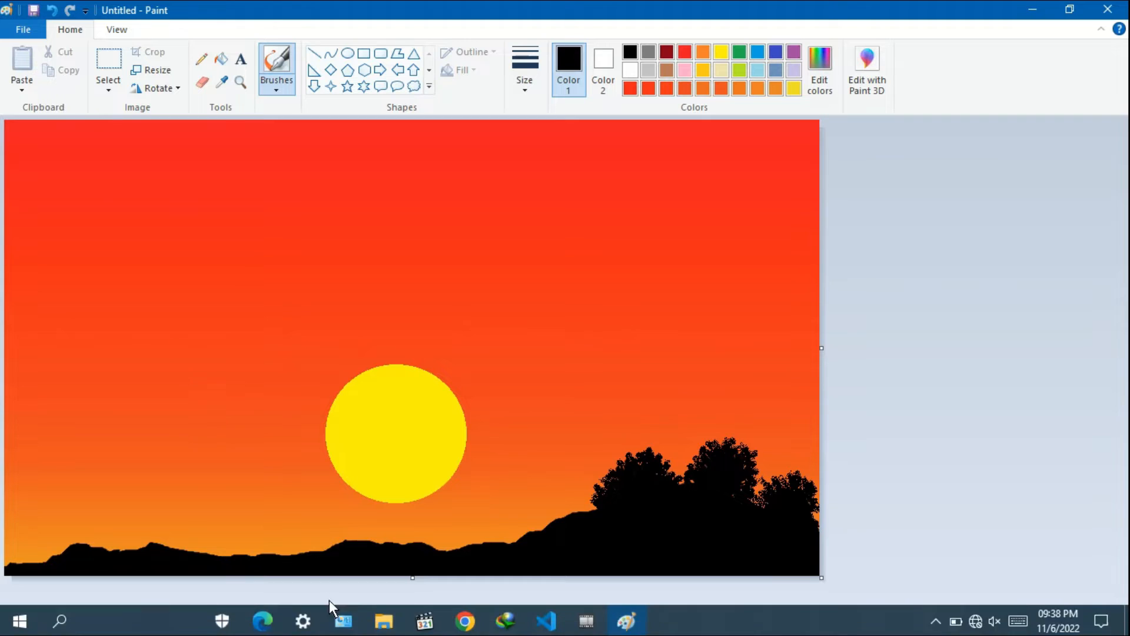
- Paint a black bush at the foot of the large hill's left slope, with an Airbrush outline and a Calligraphy brush 1 fill
click(282, 90)
click(376, 114)
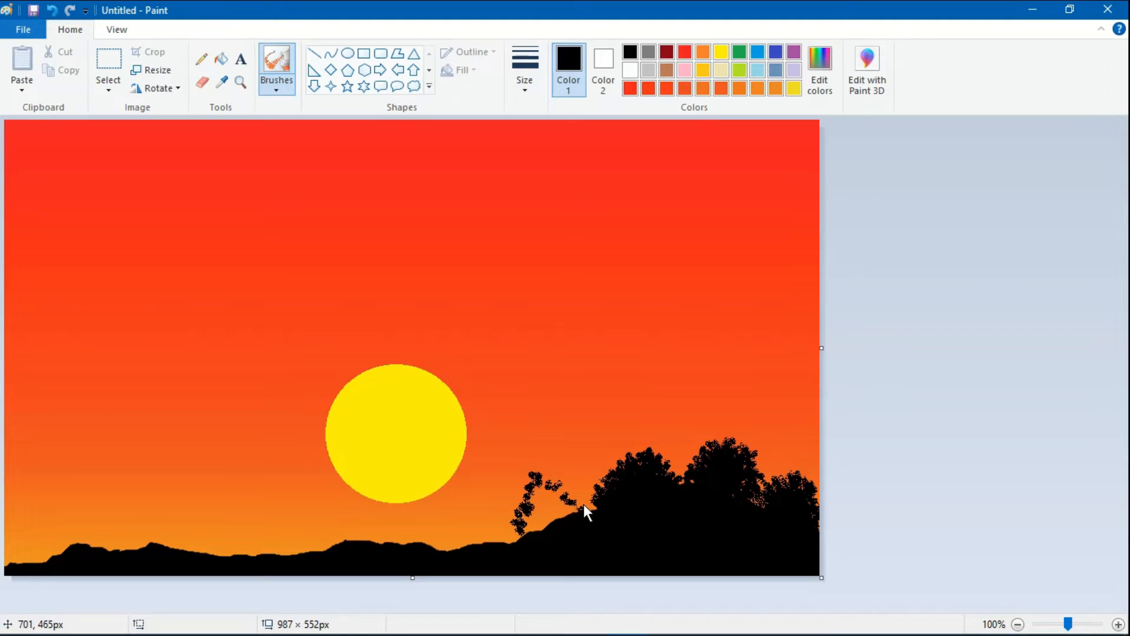
drag(521, 550, 518, 521)
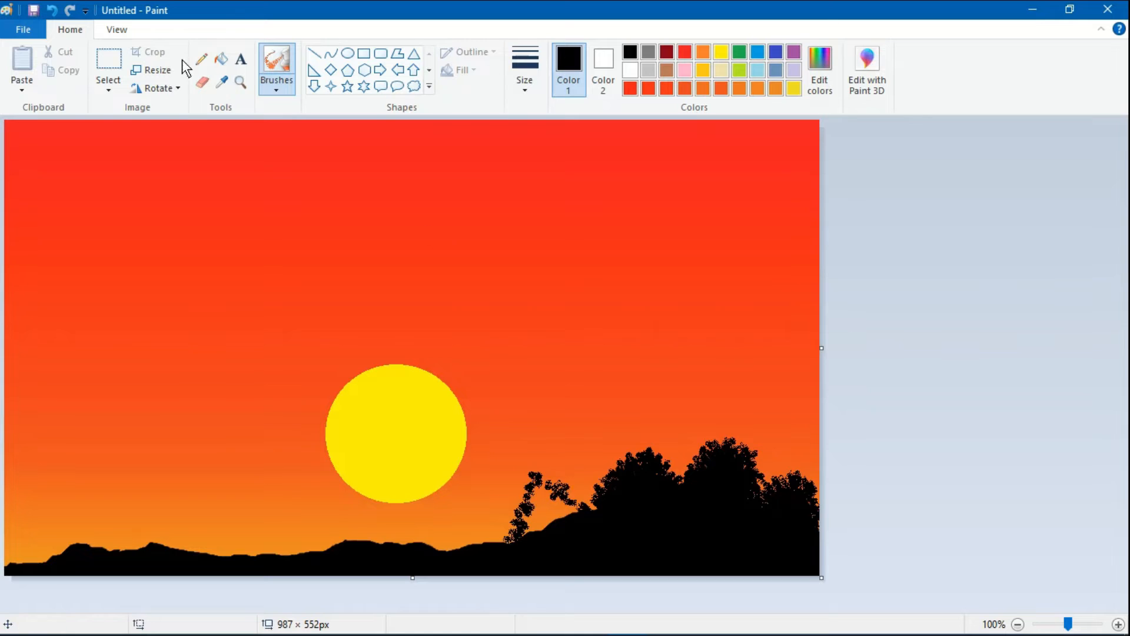
click(276, 81)
click(316, 127)
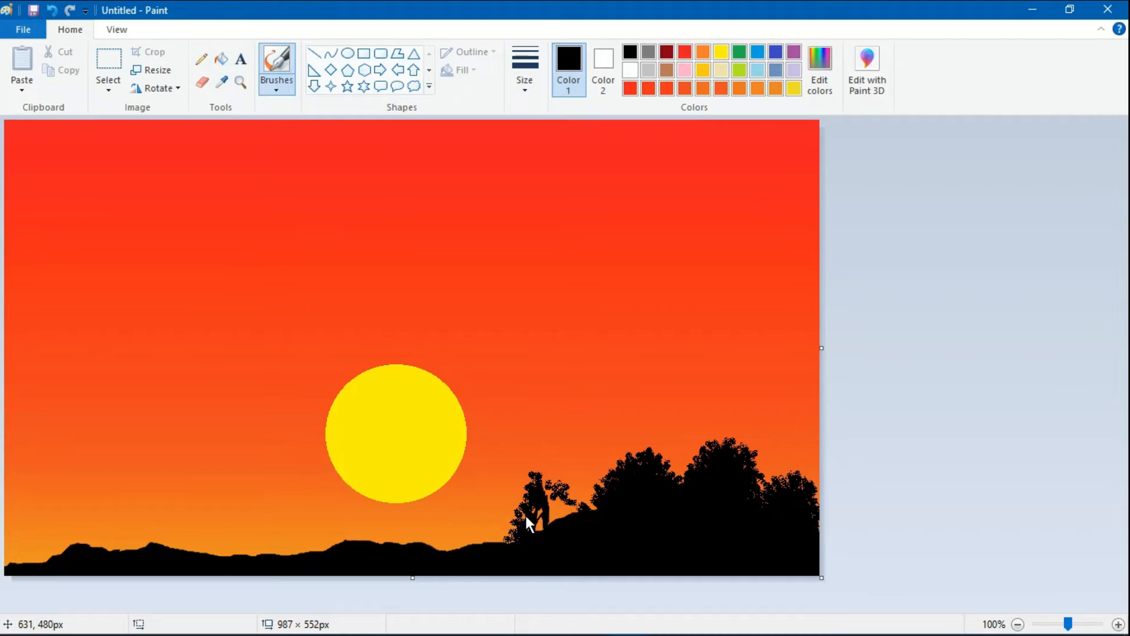
drag(526, 517, 538, 519)
- Add a leafy black bush below the sun's lower-right edge, outlining it with the Airbrush and filling it with Calligraphy brush 1
click(276, 88)
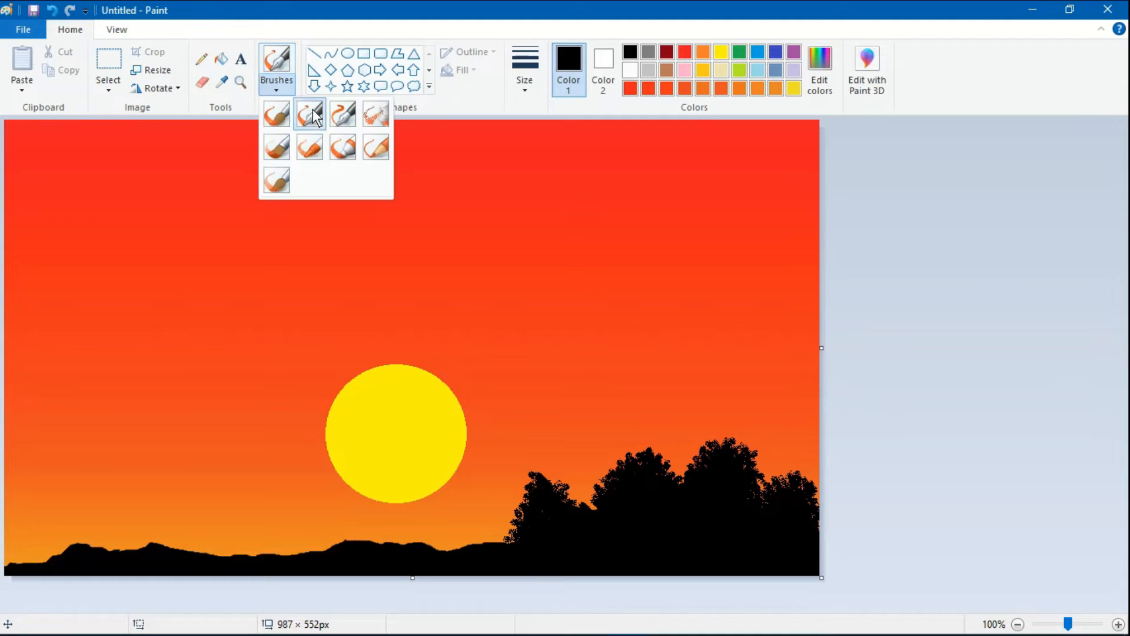
click(309, 113)
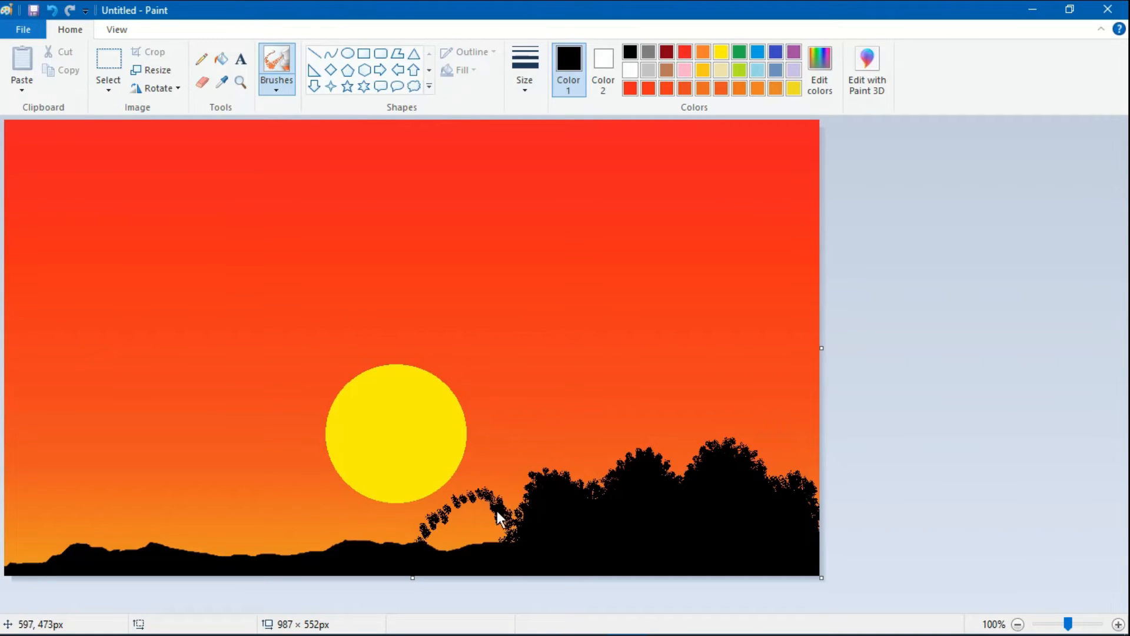
drag(439, 546, 457, 535)
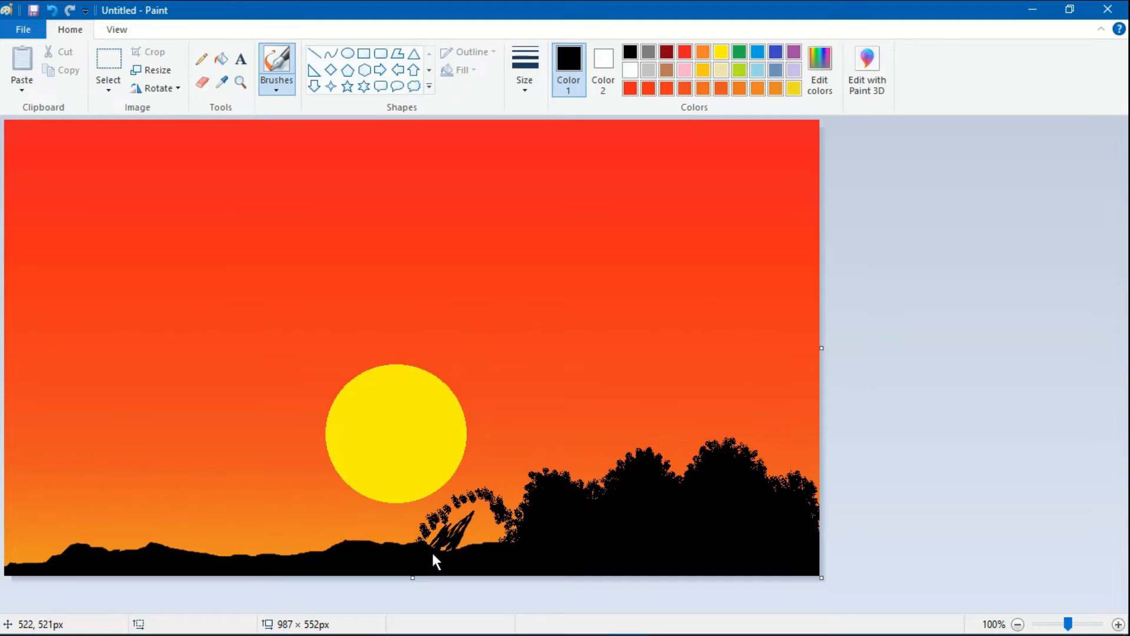
mouse_move(457, 534)
mouse_down()
mouse_move(431, 558)
mouse_move(484, 535)
mouse_move(464, 553)
mouse_up()
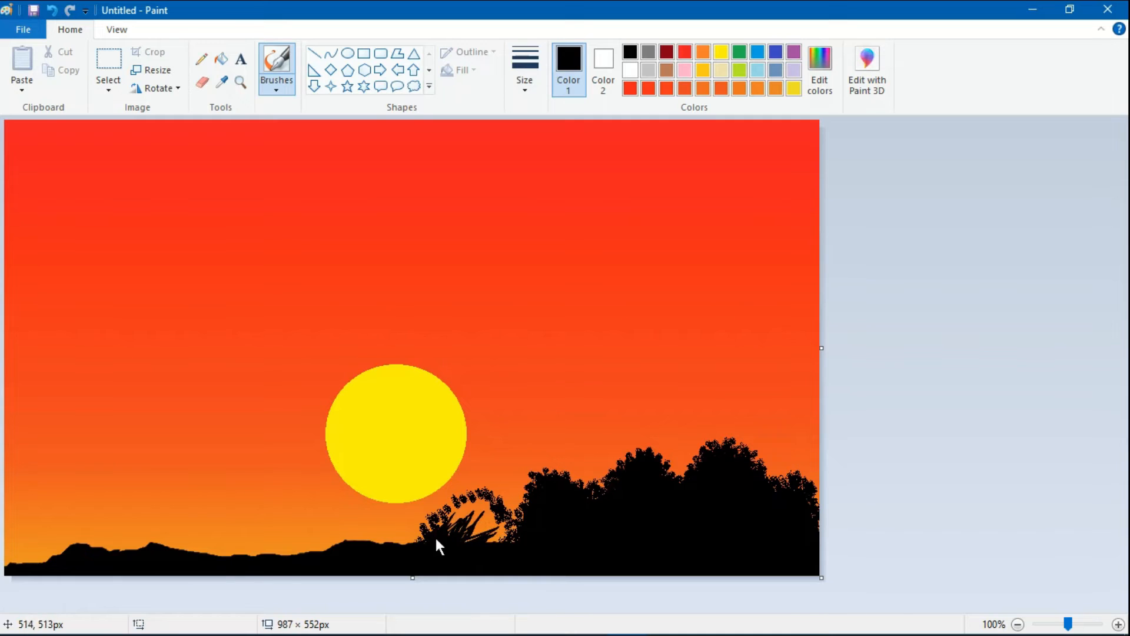
drag(485, 528, 491, 515)
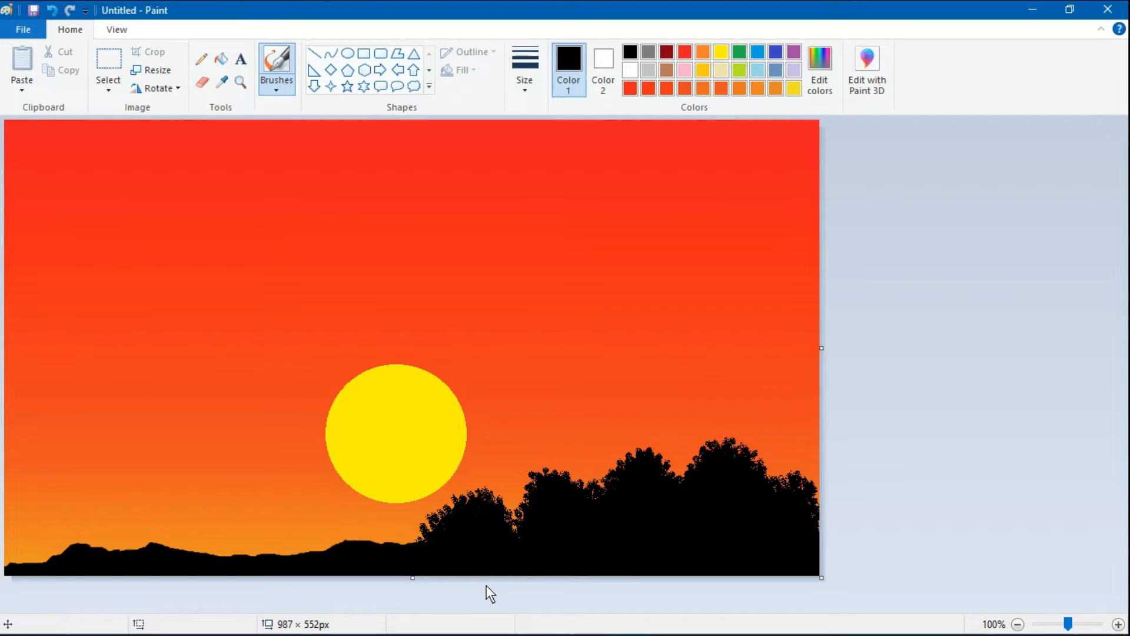
- Outline a low bush directly beneath the sun with the Airbrush, and fill it black with Calligraphy brush 1
click(276, 89)
click(280, 147)
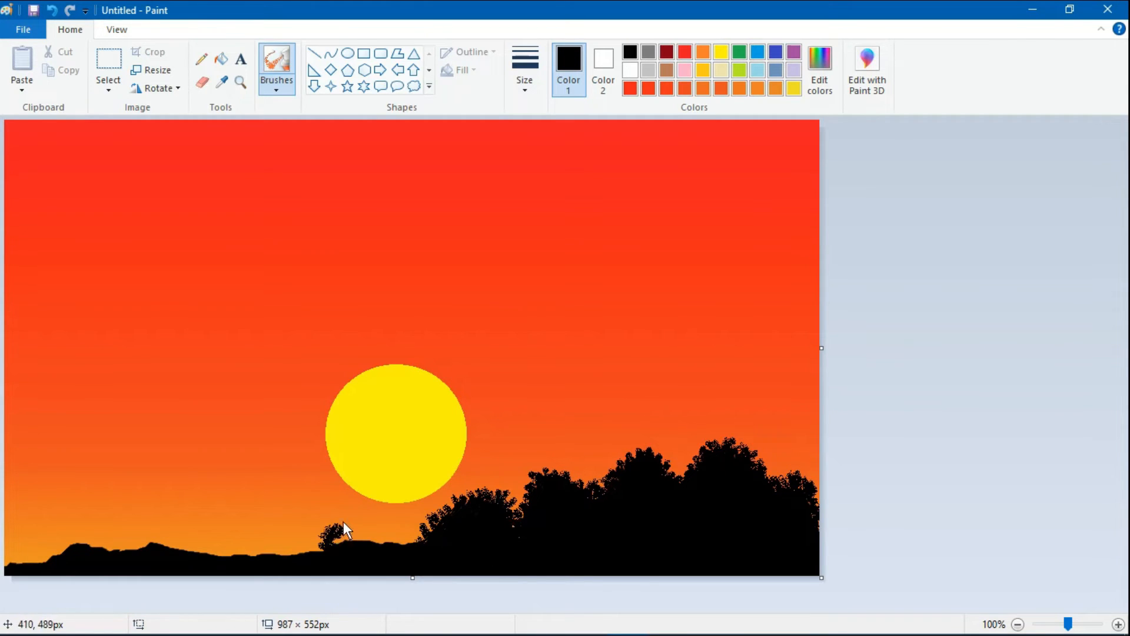
drag(362, 513, 379, 515)
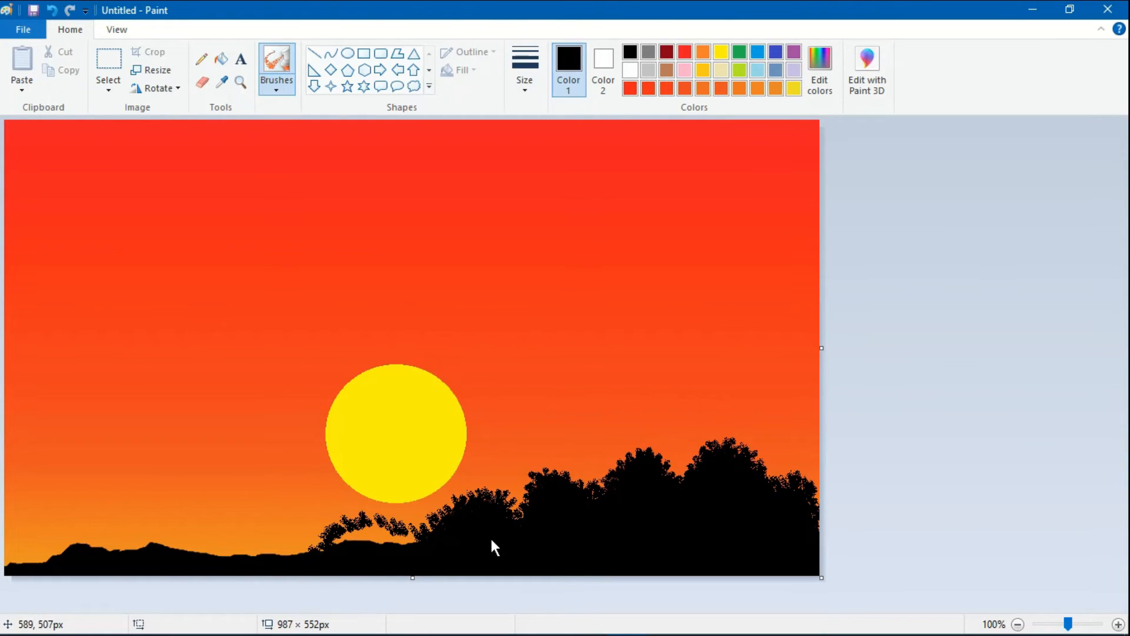
click(276, 82)
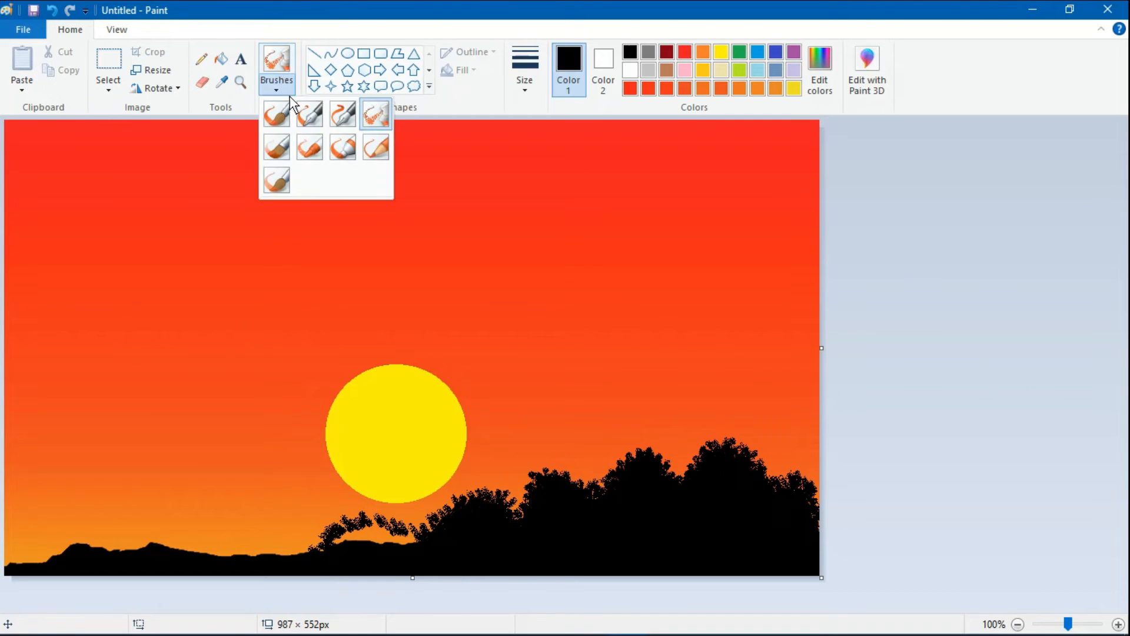
click(322, 118)
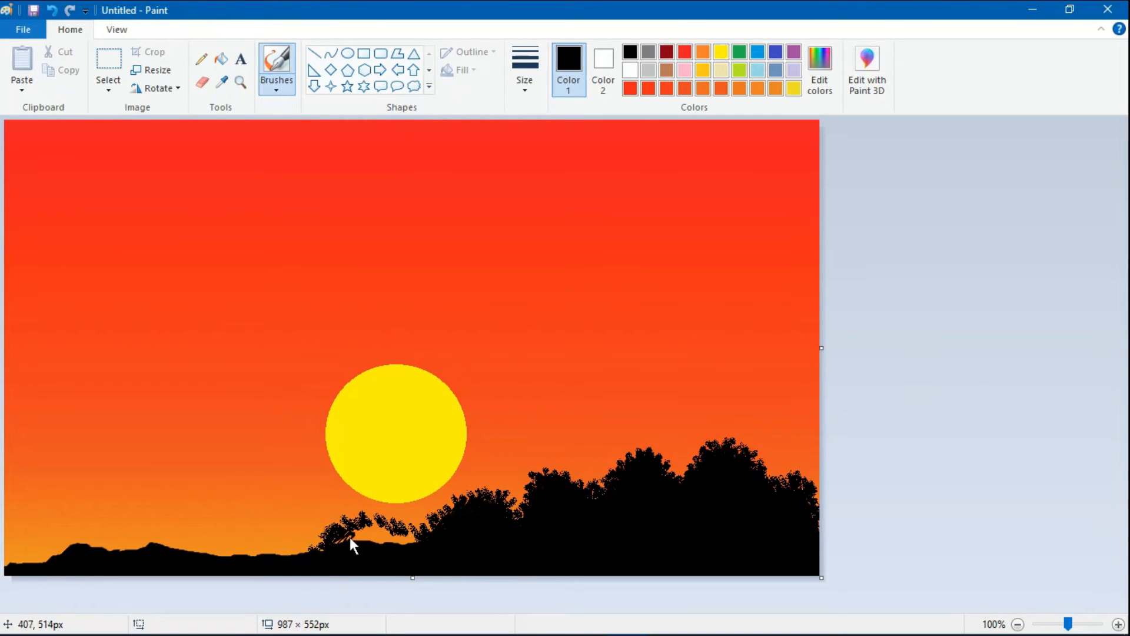
mouse_move(346, 536)
mouse_down()
mouse_move(367, 528)
mouse_move(377, 547)
mouse_move(415, 533)
mouse_up()
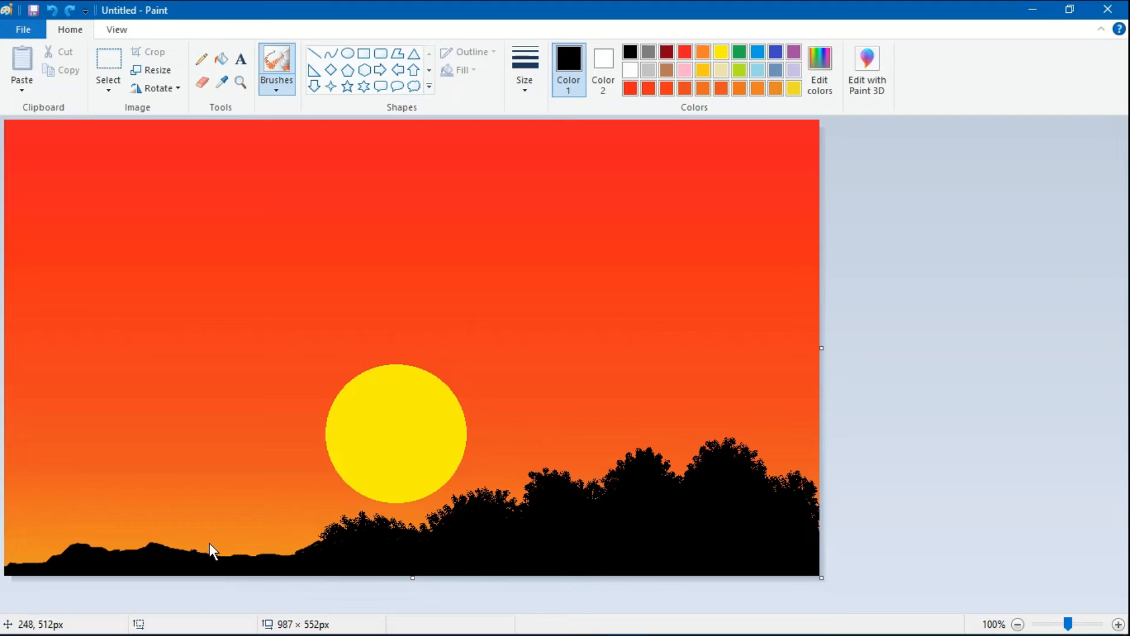
- Paint a filled leafy bush to the left of the sun, and touch up its foliage with the Airbrush
mouse_move(195, 555)
mouse_down()
mouse_move(227, 559)
mouse_move(238, 527)
mouse_up()
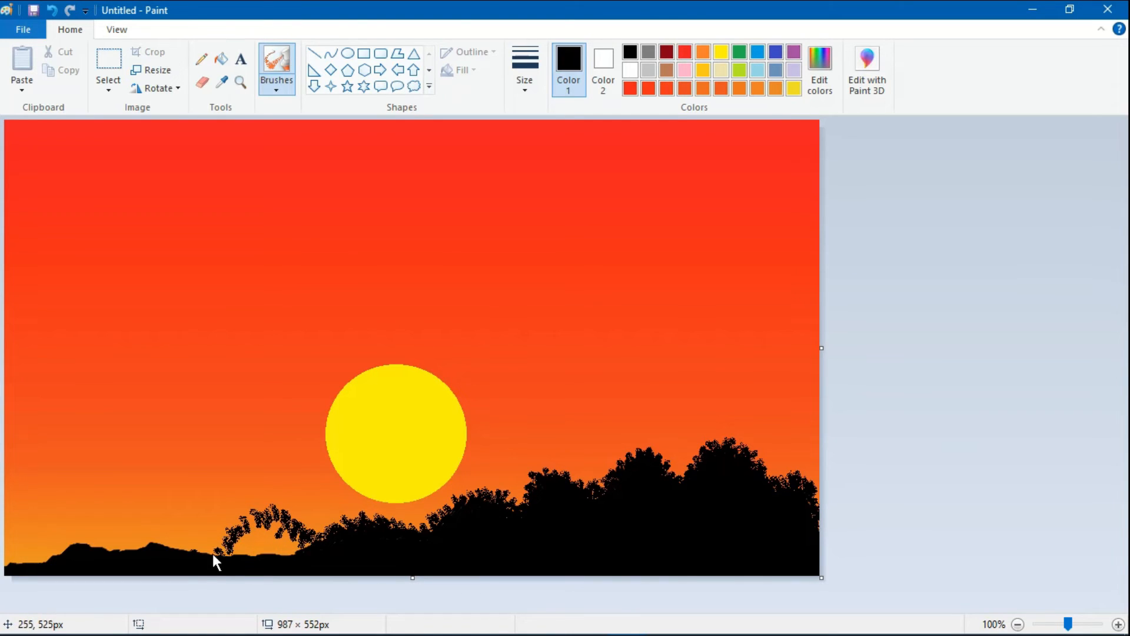
mouse_move(213, 553)
mouse_down()
mouse_move(205, 542)
mouse_move(225, 542)
mouse_up()
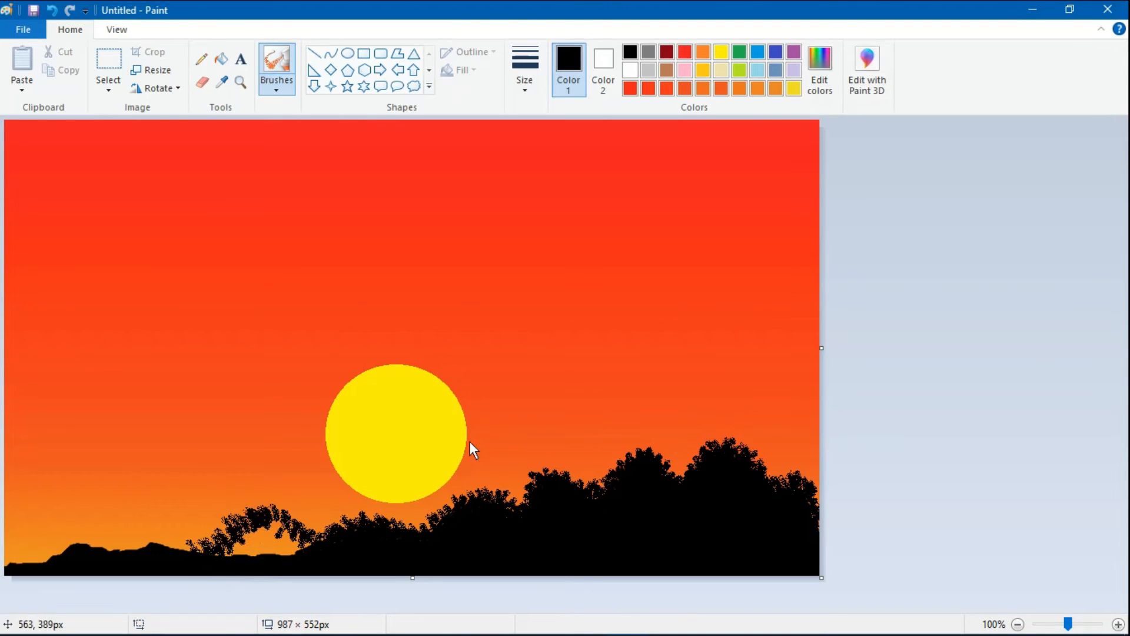
click(283, 87)
click(314, 127)
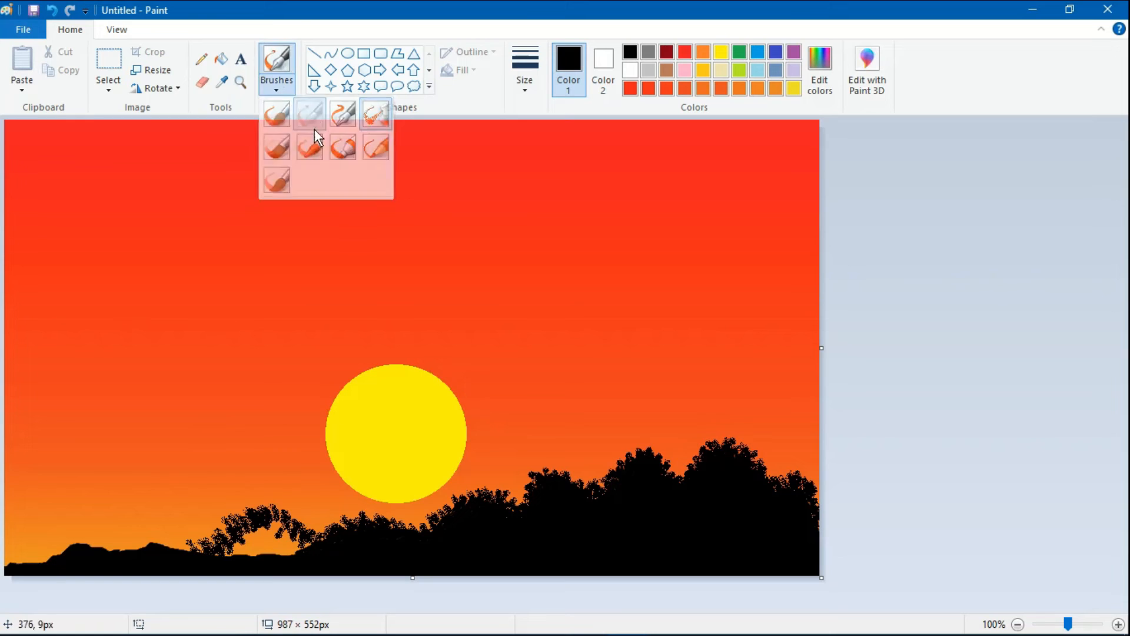
drag(294, 542, 241, 557)
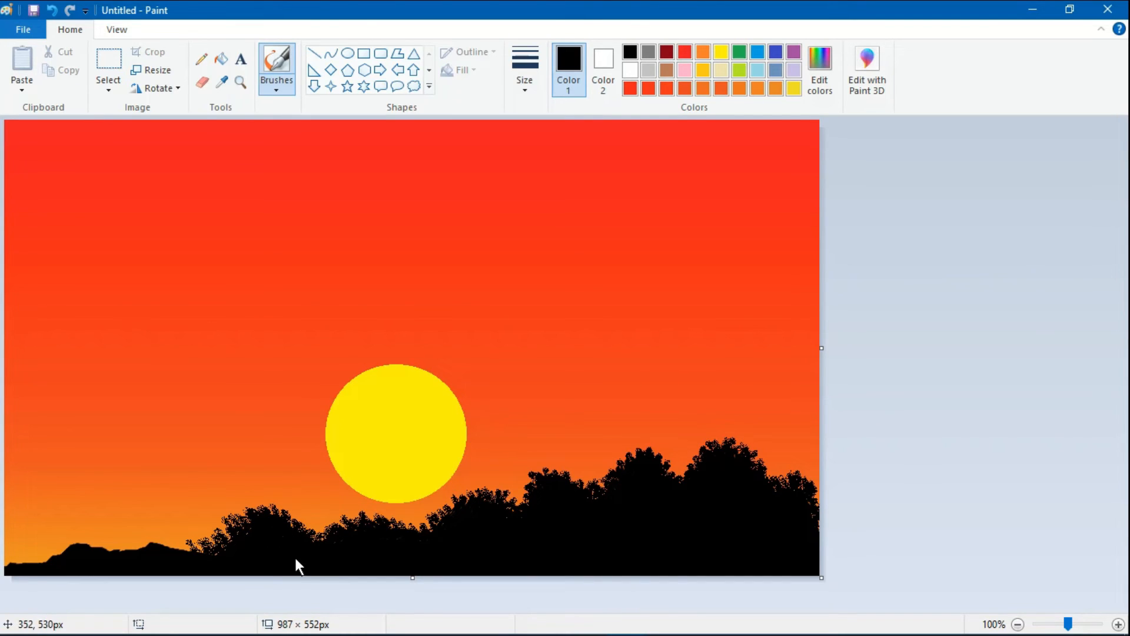
click(276, 86)
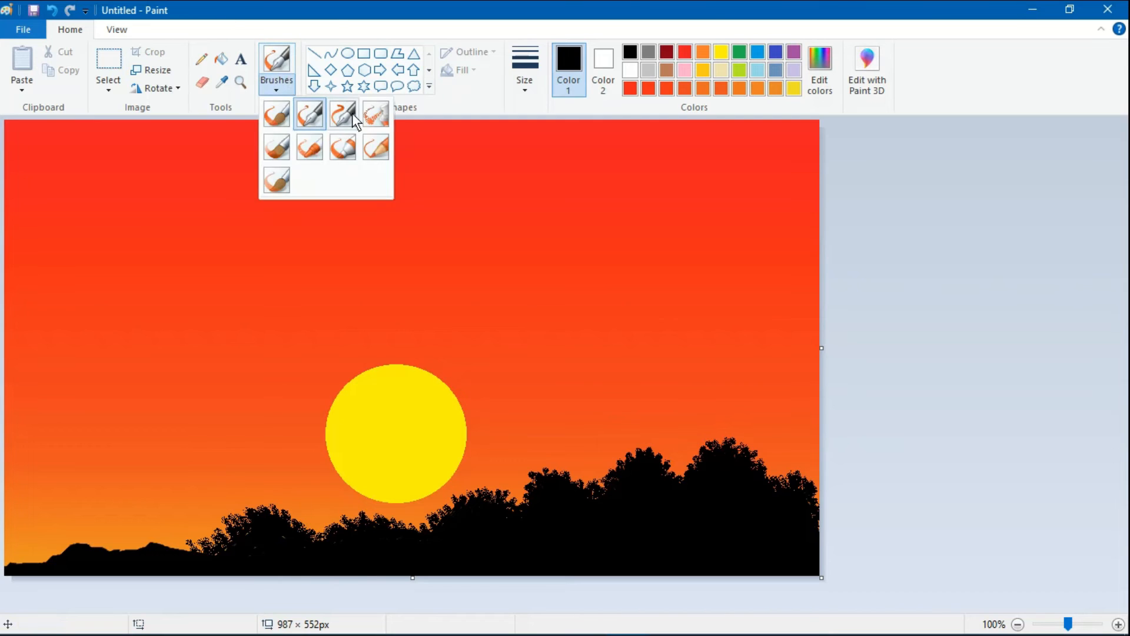
click(373, 115)
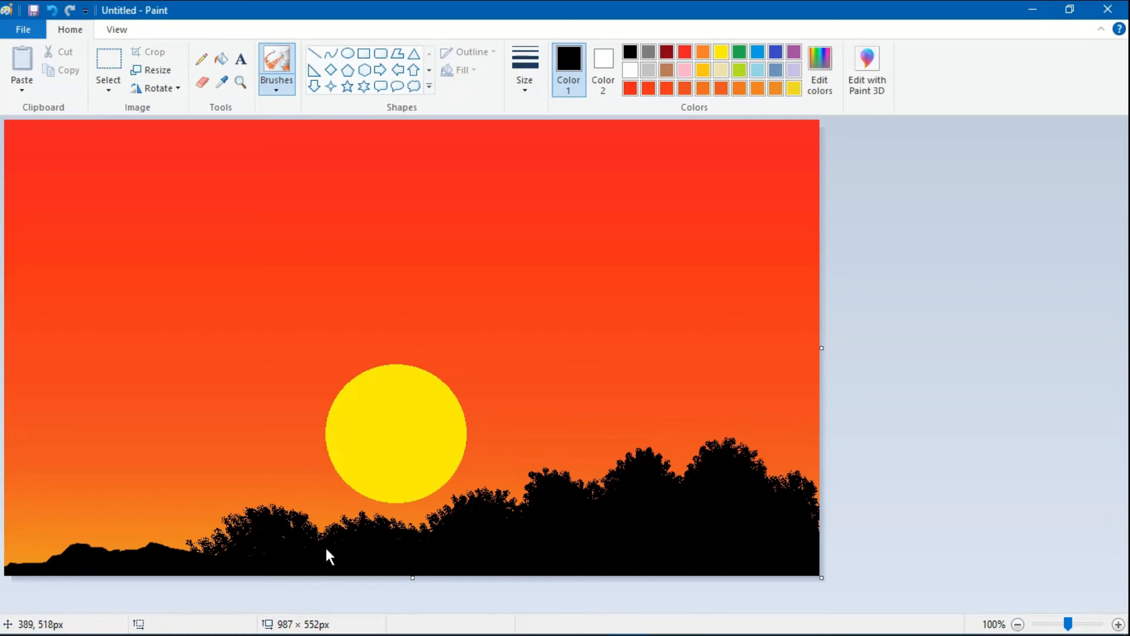
- Paint three spiky black bushes over the low hills at the far left of the canvas with Calligraphy brush 1
click(294, 88)
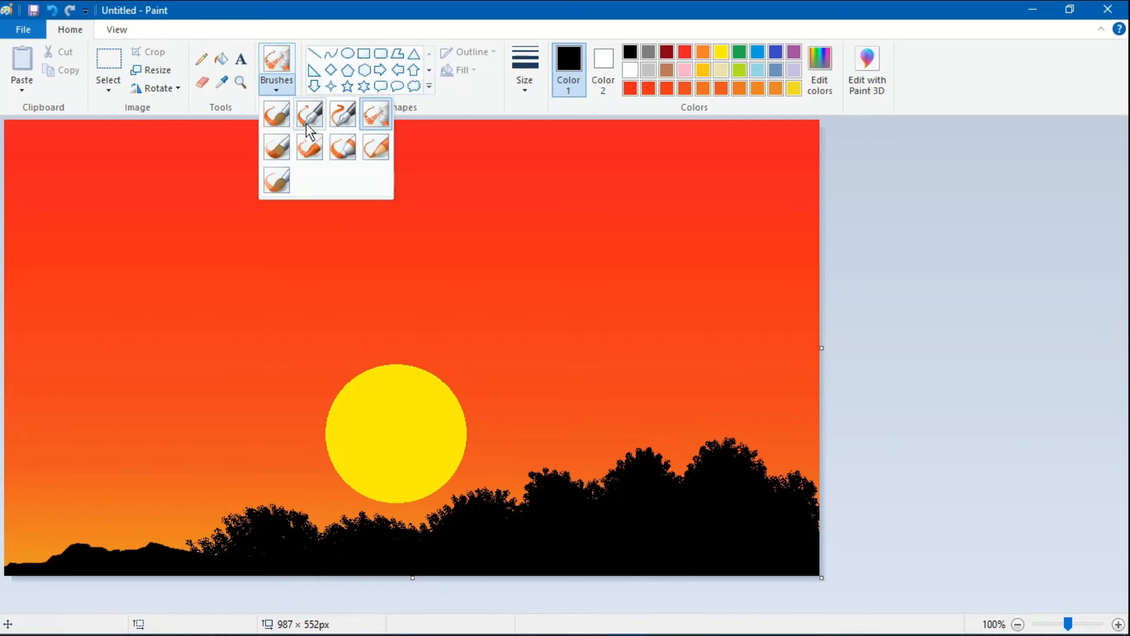
click(308, 113)
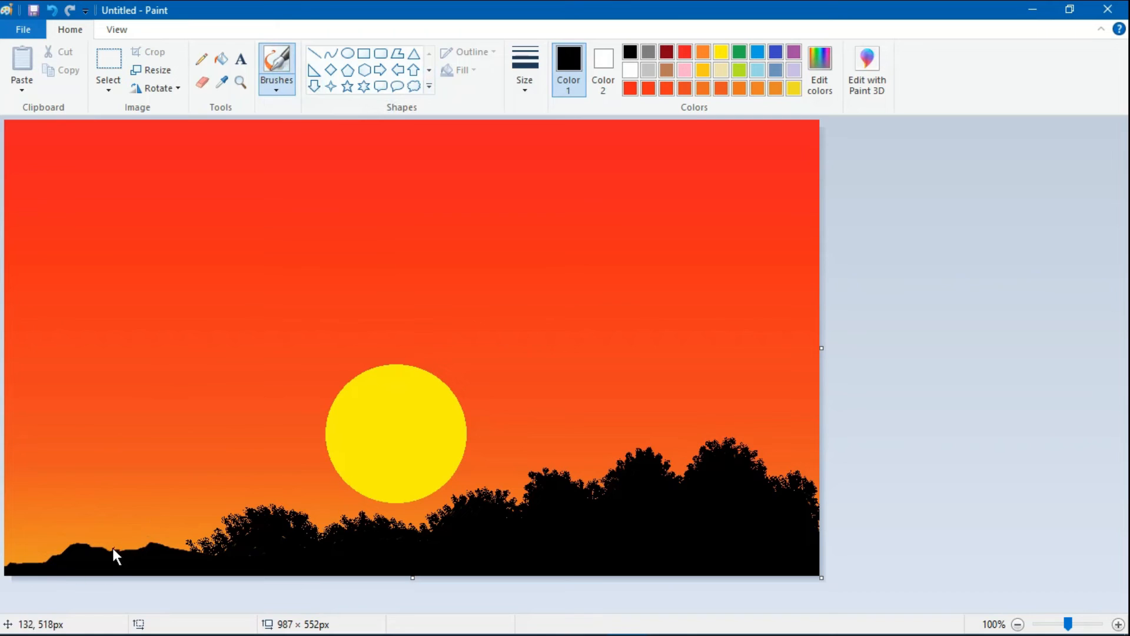
mouse_move(112, 547)
mouse_down()
mouse_move(151, 534)
mouse_move(145, 551)
mouse_move(146, 528)
mouse_move(176, 556)
mouse_up()
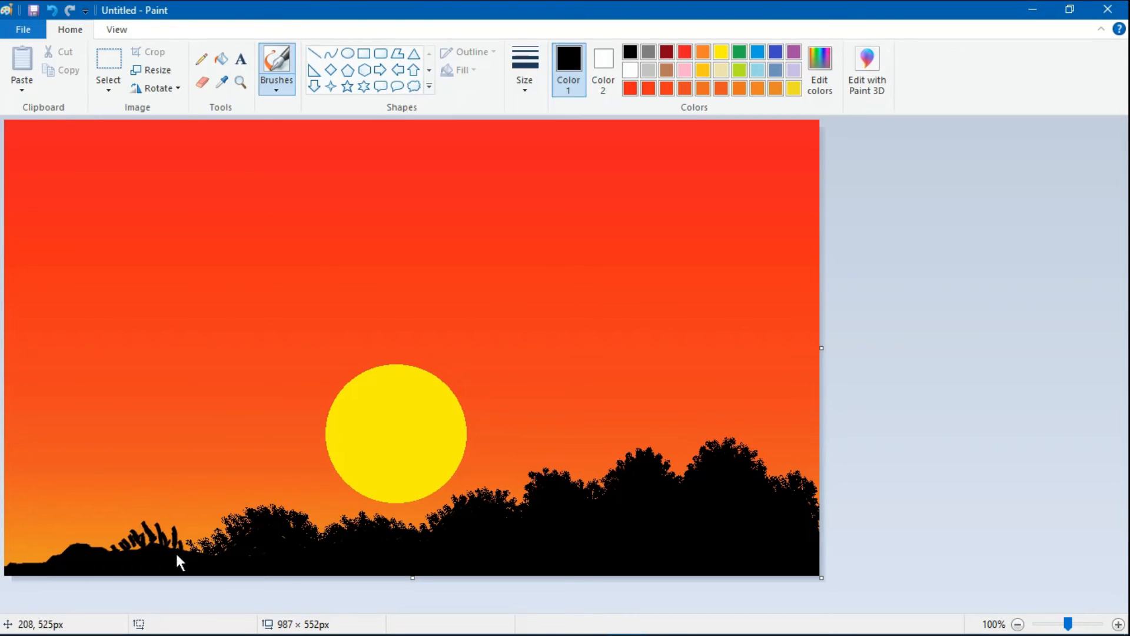
click(278, 88)
click(383, 111)
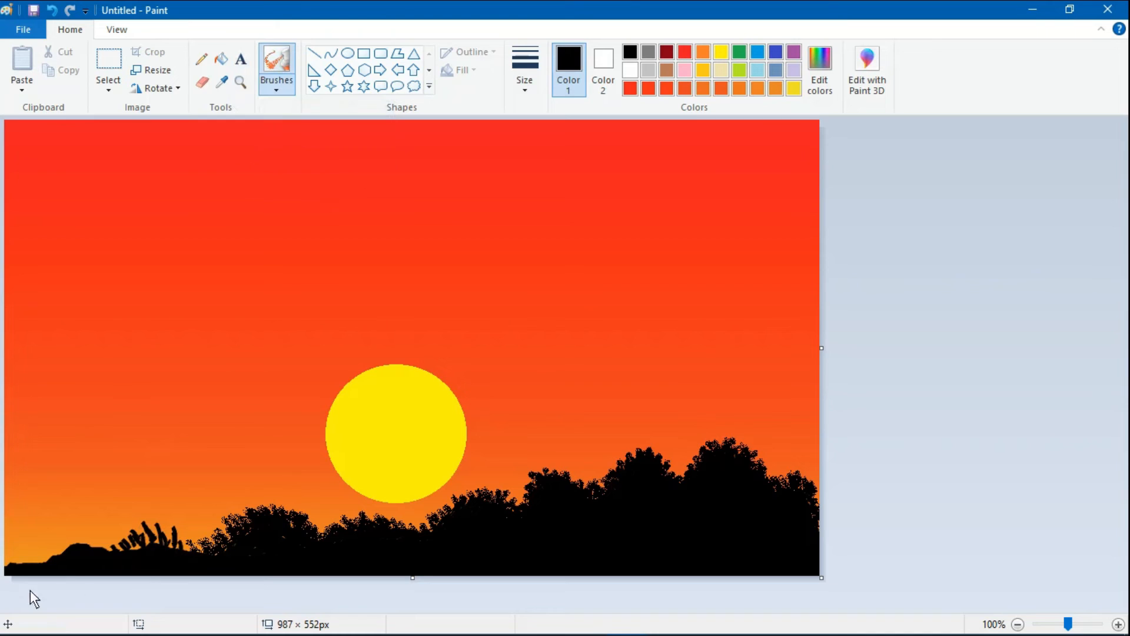
click(277, 87)
click(307, 112)
mouse_move(136, 536)
mouse_down()
mouse_move(137, 553)
mouse_move(159, 541)
mouse_move(144, 563)
mouse_move(145, 540)
mouse_move(168, 538)
mouse_move(171, 549)
mouse_up()
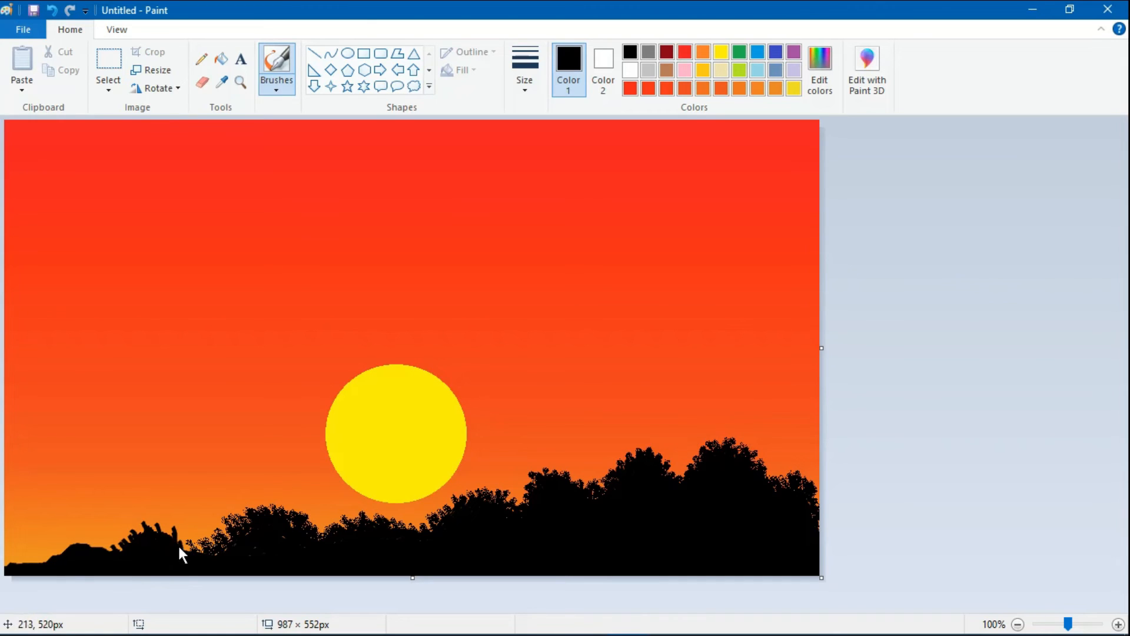
mouse_move(59, 550)
mouse_down()
mouse_move(87, 547)
mouse_move(97, 534)
mouse_move(104, 553)
mouse_move(59, 557)
mouse_move(61, 541)
mouse_move(104, 534)
mouse_move(112, 547)
mouse_move(13, 565)
mouse_move(19, 555)
mouse_move(35, 560)
mouse_move(25, 573)
mouse_move(17, 555)
mouse_move(19, 571)
mouse_move(26, 557)
mouse_move(39, 566)
mouse_move(38, 542)
mouse_move(16, 553)
mouse_move(36, 585)
mouse_up()
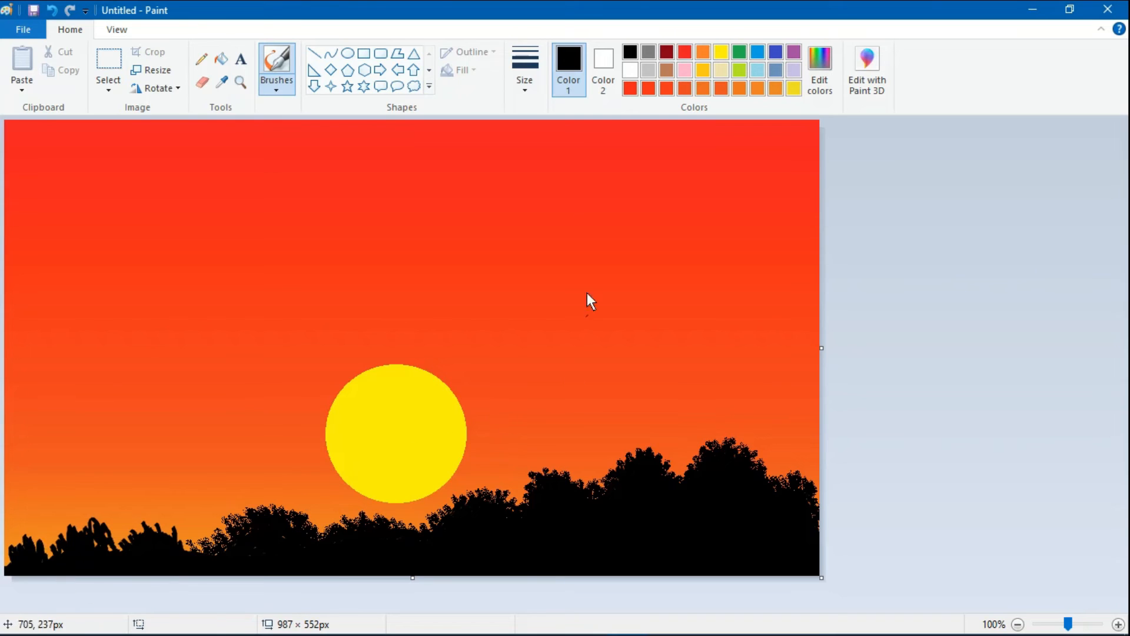
- Cover the three spiky bushes at the far left with Airbrush leaves to round out their outlines
click(276, 87)
click(274, 146)
mouse_move(114, 545)
mouse_down()
mouse_move(152, 525)
mouse_move(145, 545)
mouse_move(160, 542)
mouse_move(160, 521)
mouse_move(150, 534)
mouse_move(158, 519)
mouse_move(197, 555)
mouse_up()
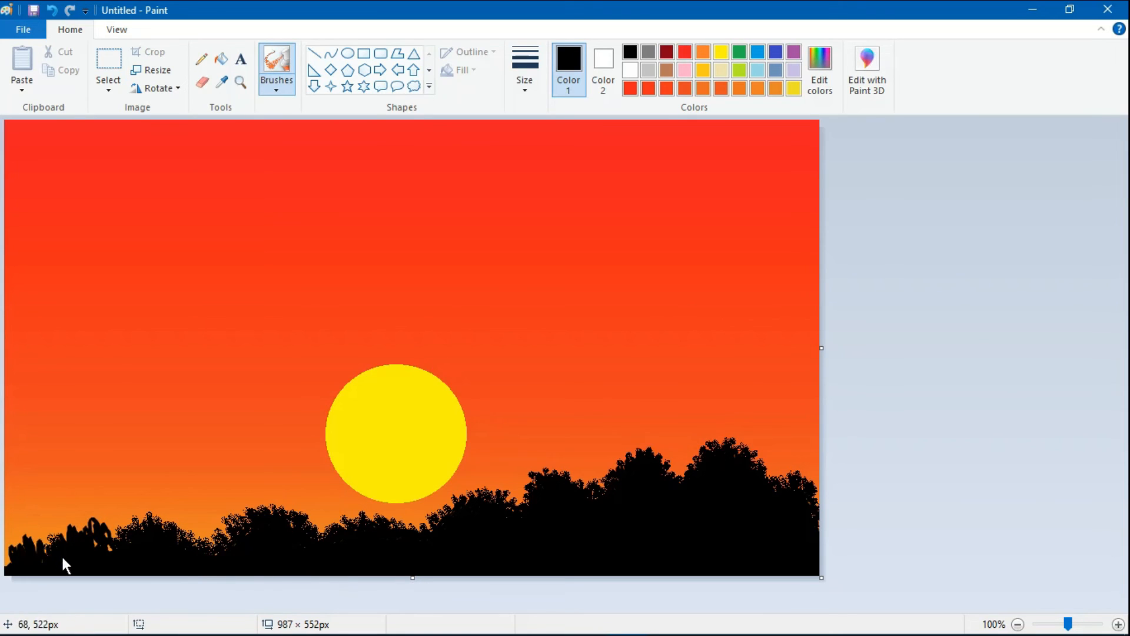
mouse_move(58, 529)
mouse_down()
mouse_move(77, 549)
mouse_move(79, 531)
mouse_move(96, 541)
mouse_move(93, 516)
mouse_move(103, 515)
mouse_move(117, 547)
mouse_move(108, 522)
mouse_up()
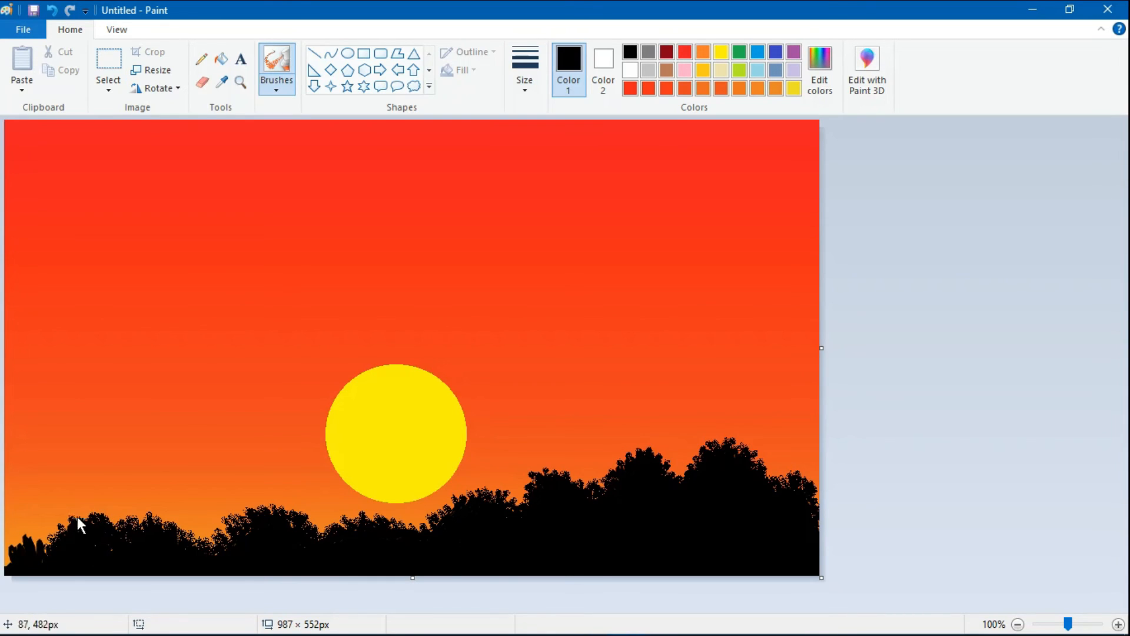
mouse_move(47, 543)
mouse_down()
mouse_move(8, 540)
mouse_move(18, 549)
mouse_move(33, 537)
mouse_move(50, 559)
mouse_up()
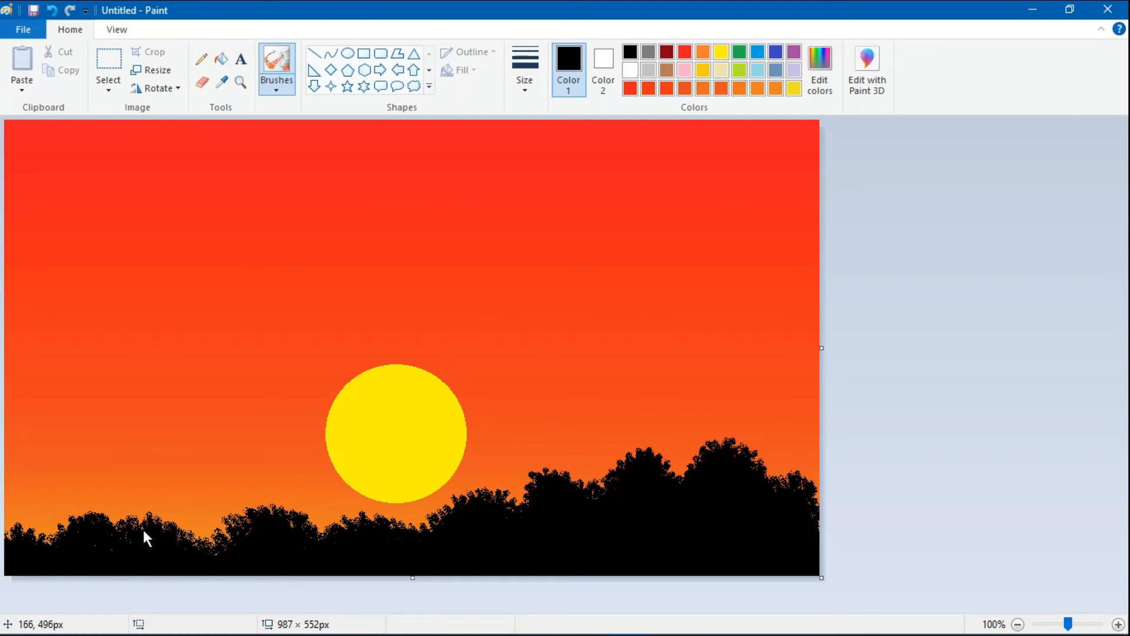
- Thicken the treetops with the Airbrush from the left bushes across to the right edge, softening the dips between them
mouse_move(164, 536)
mouse_down()
mouse_move(196, 529)
mouse_move(213, 547)
mouse_move(176, 521)
mouse_move(188, 538)
mouse_up()
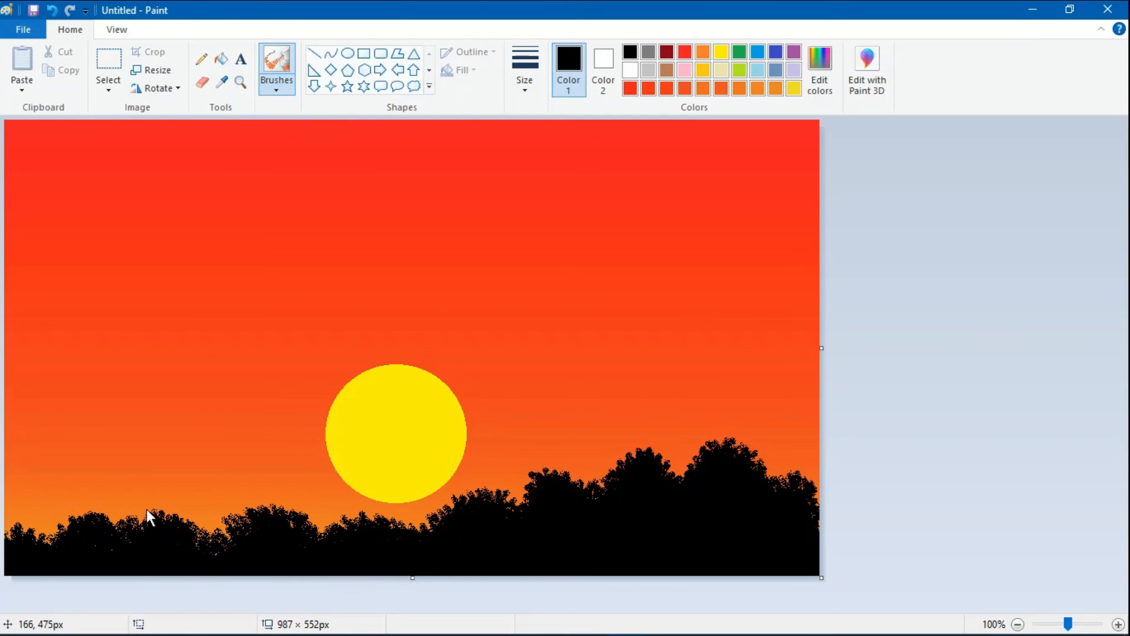
drag(172, 512, 225, 534)
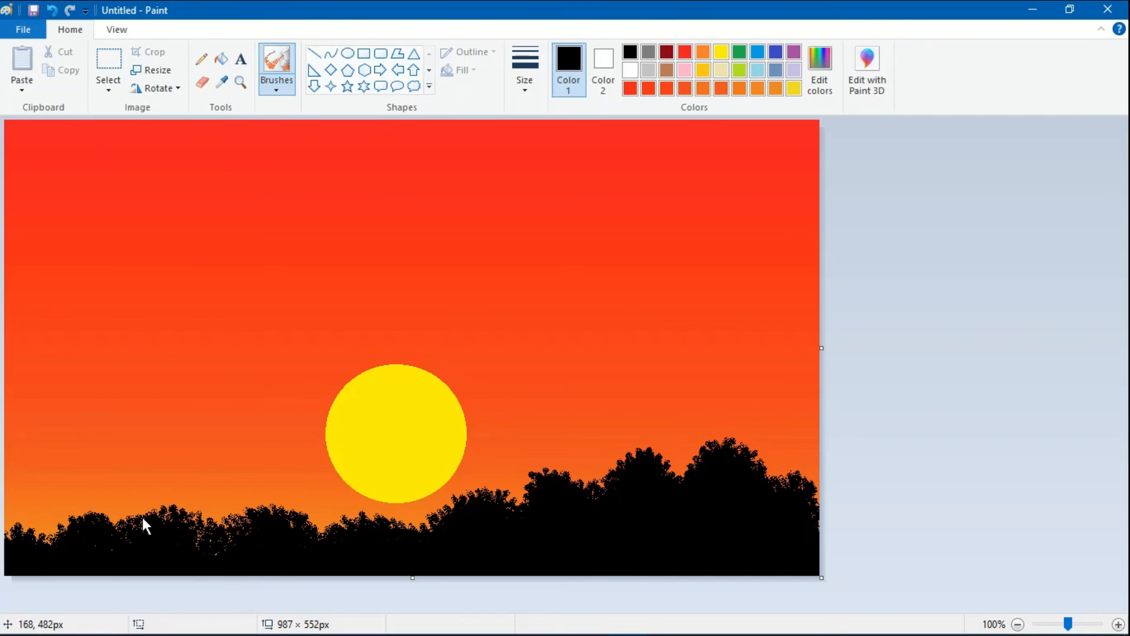
click(329, 529)
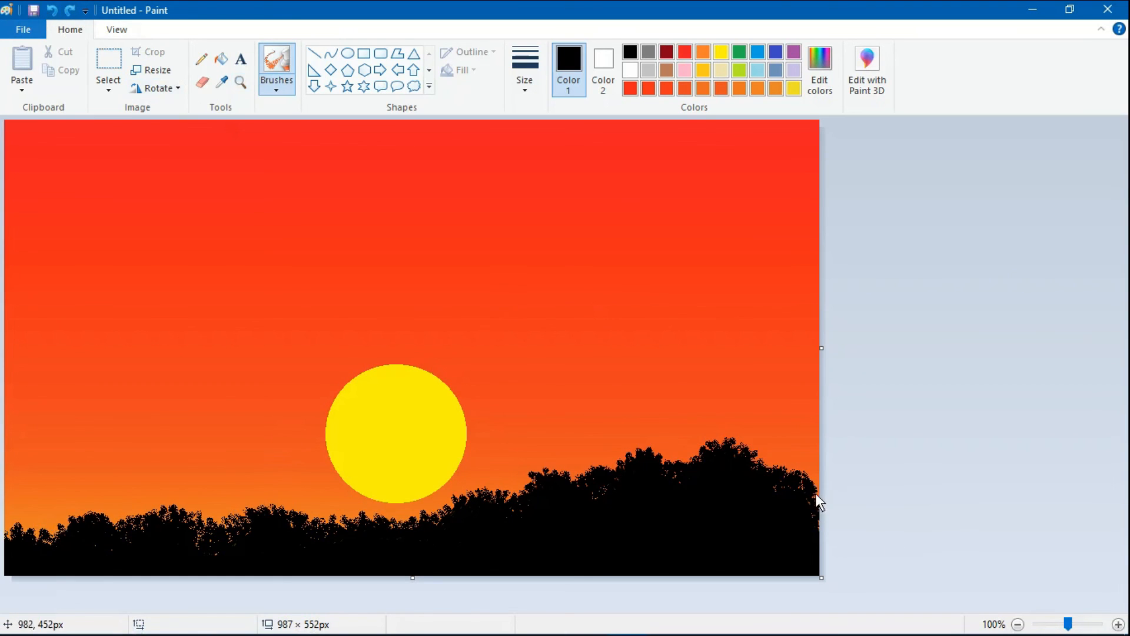
- Draw two small black flying birds over the lower right part of the sun with Calligraphy brush 2
click(290, 85)
click(343, 118)
drag(399, 459, 438, 452)
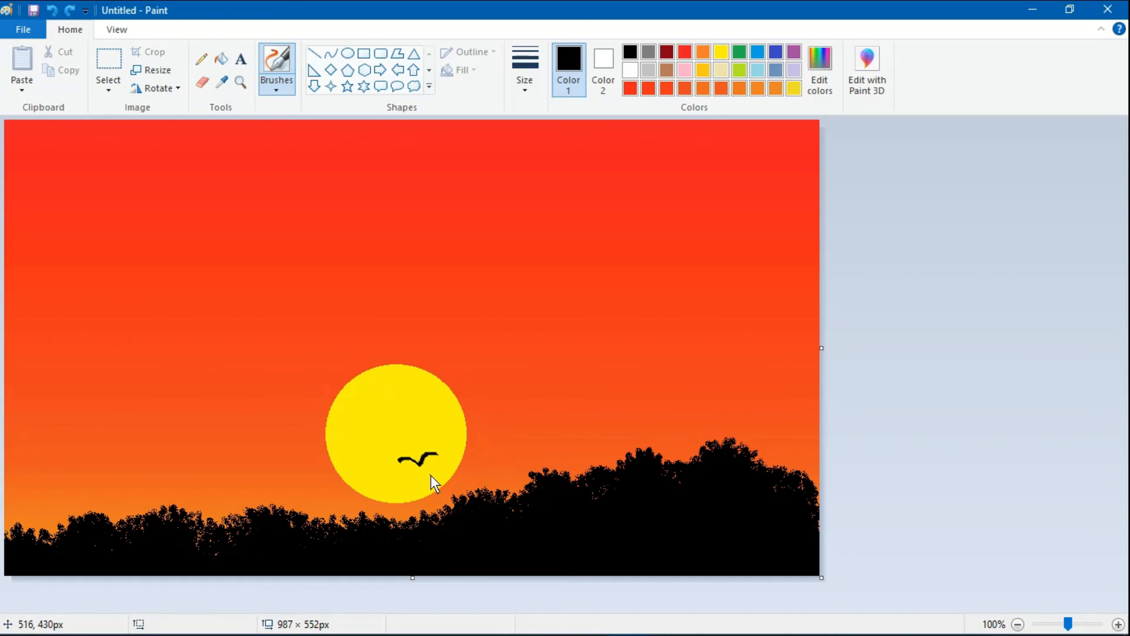
drag(439, 475, 457, 471)
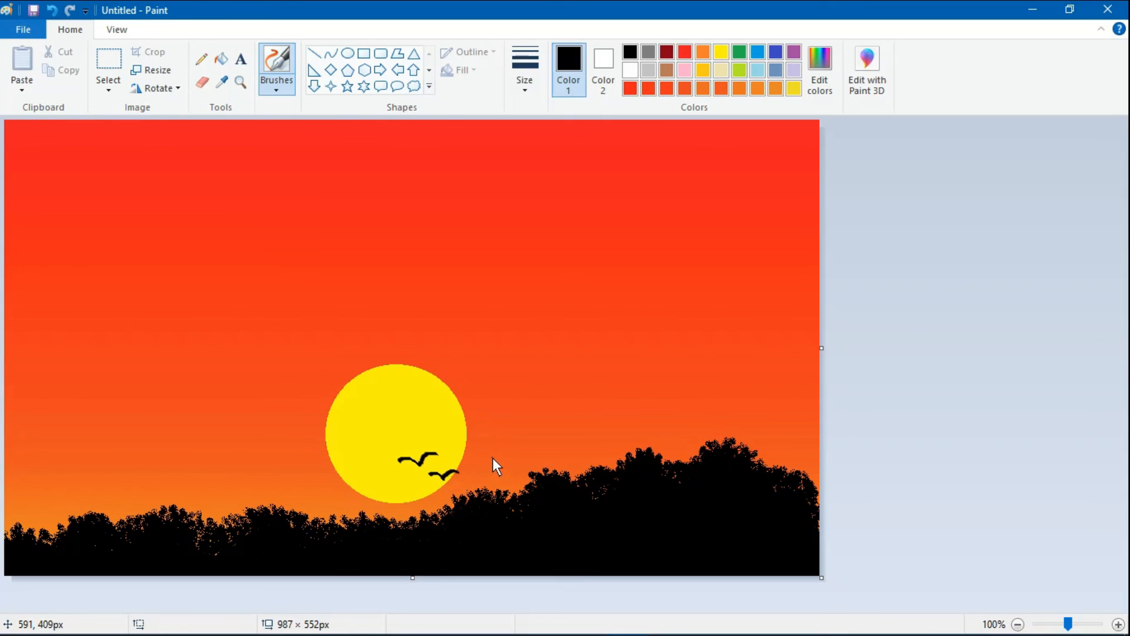